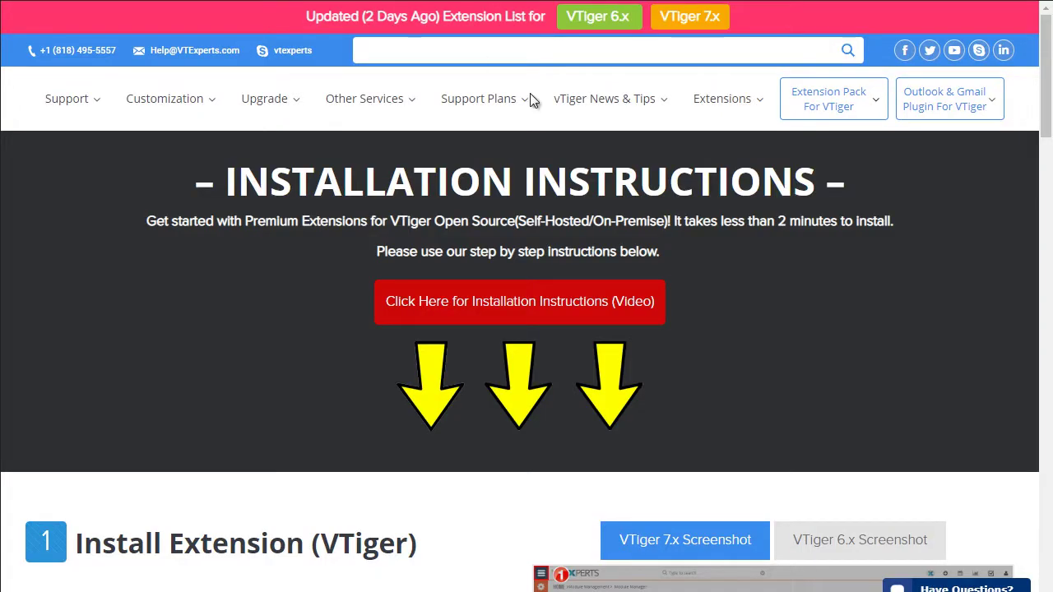
Download the VTigerPremium (10).zip extension pack from the VTExperts Installation Instructions page
mouse_move(851, 105)
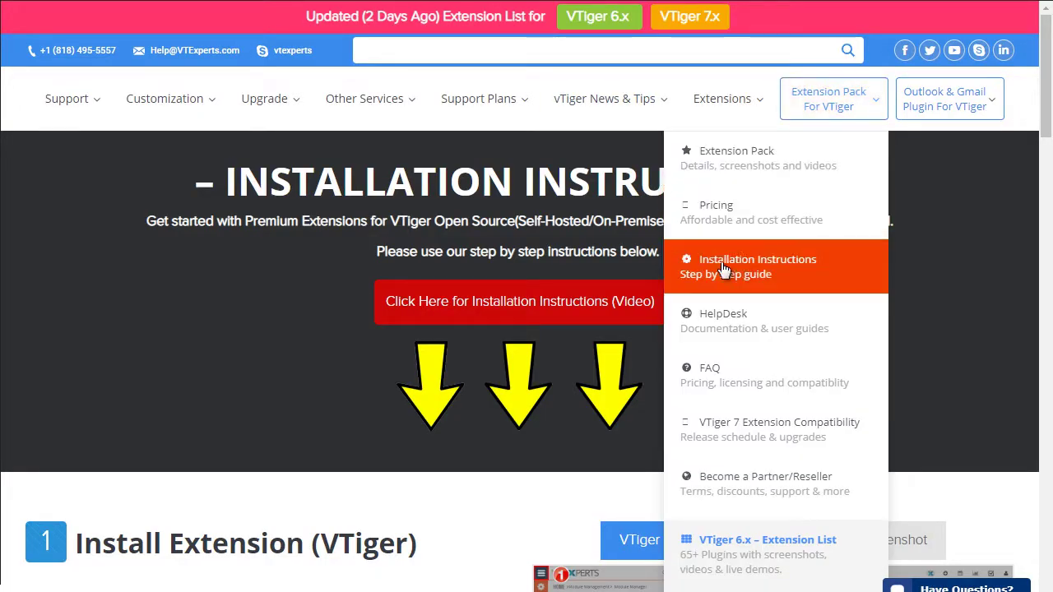
click(804, 280)
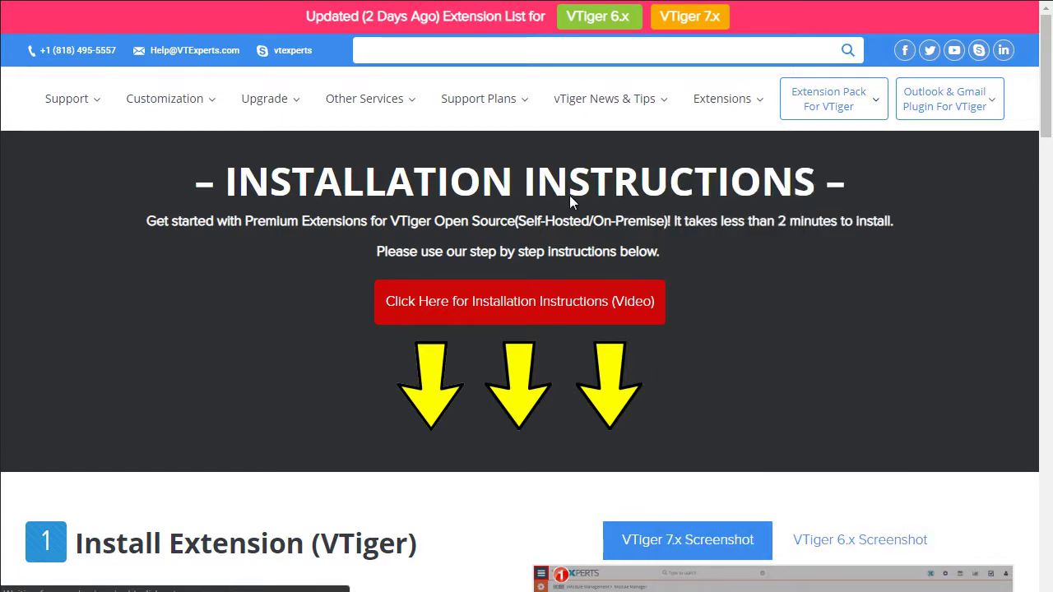
scroll(443, 195, down, 6)
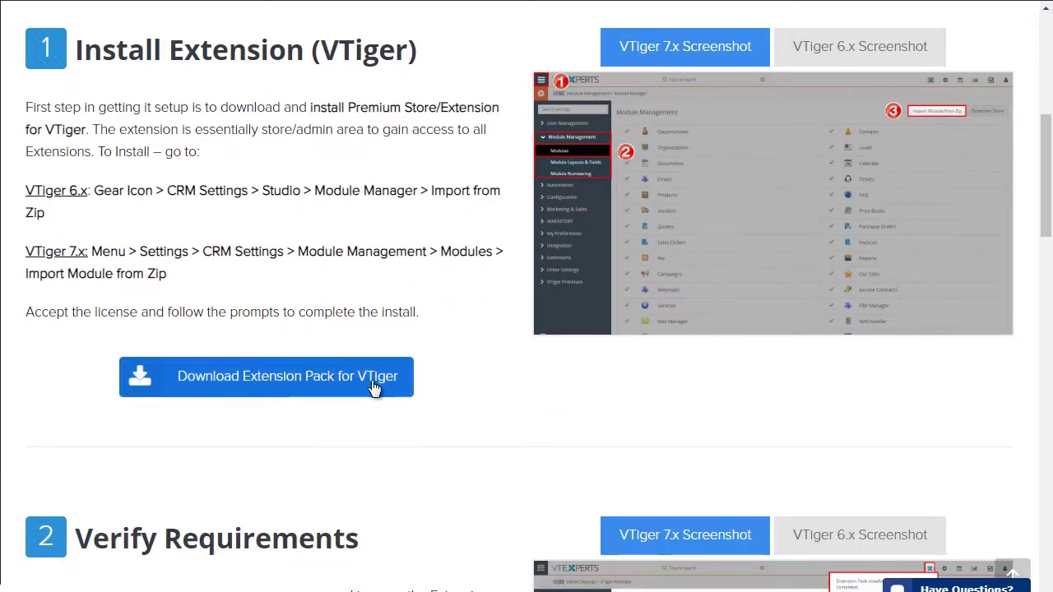
click(306, 392)
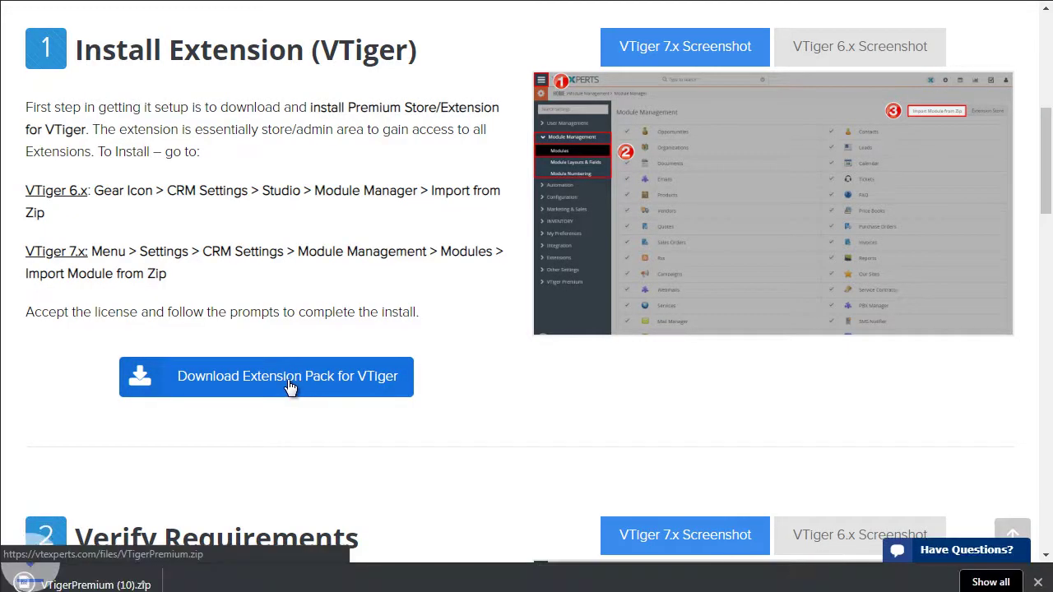
Dismiss the download notice and open Module Management under CRM Settings
click(1037, 582)
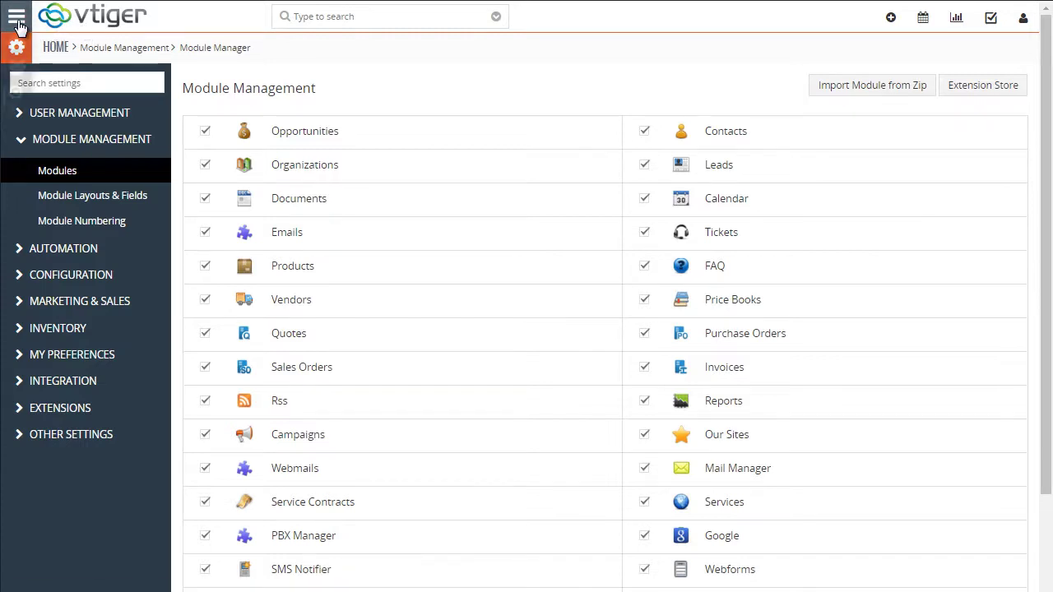
click(17, 23)
mouse_move(102, 391)
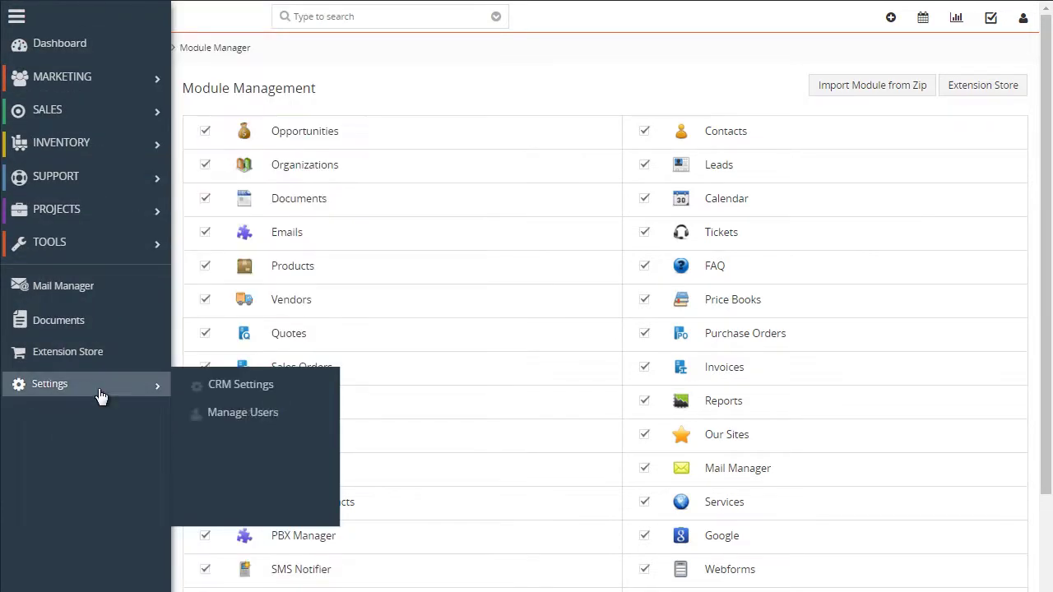
click(250, 390)
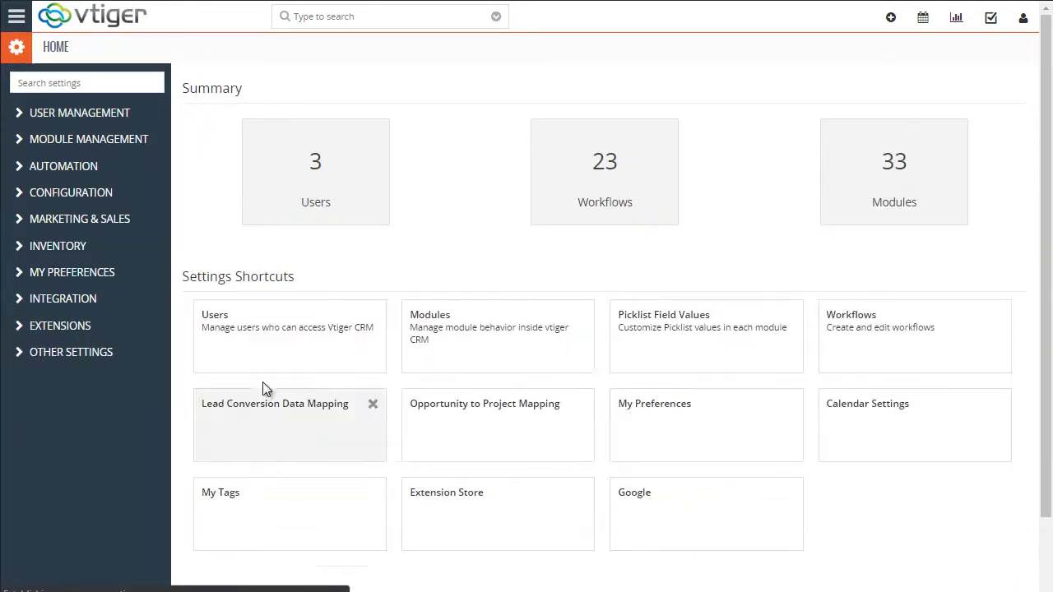
click(905, 169)
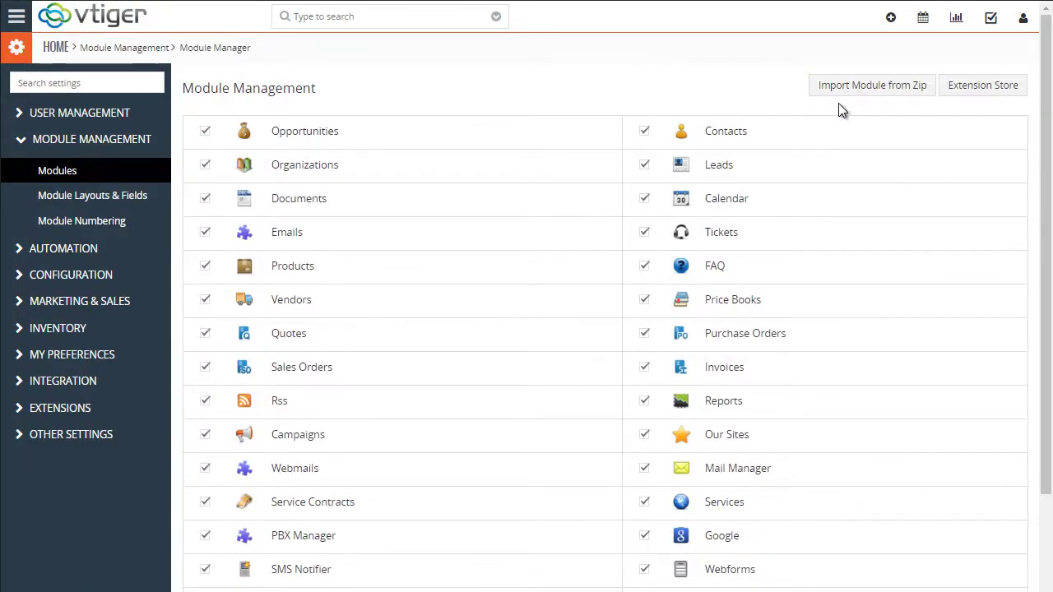
Import VTigerPremium.zip from zip, accepting the disclaimer and license, to install VTEStore
click(859, 86)
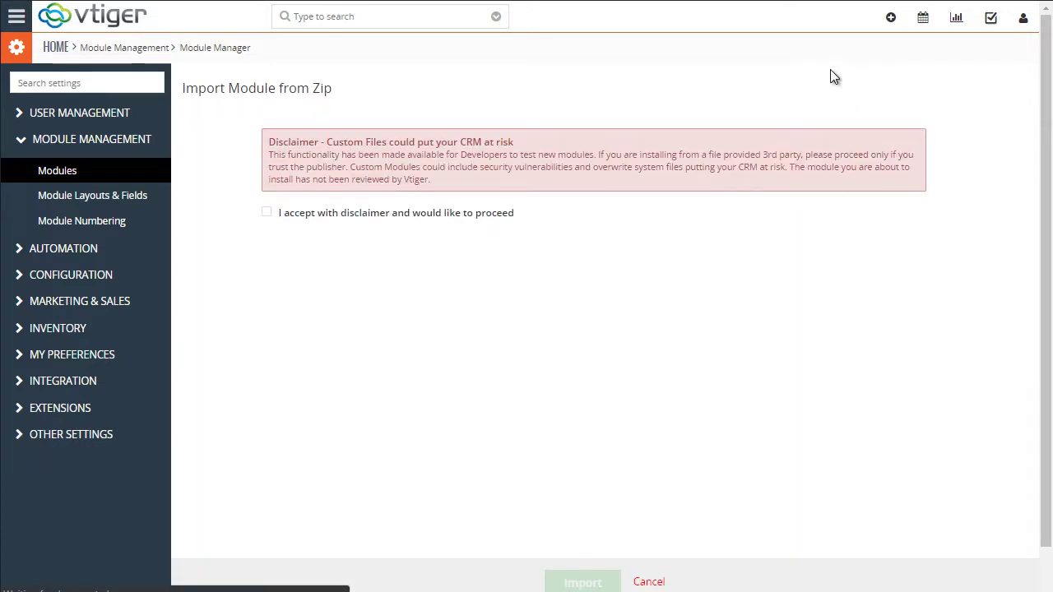
click(268, 213)
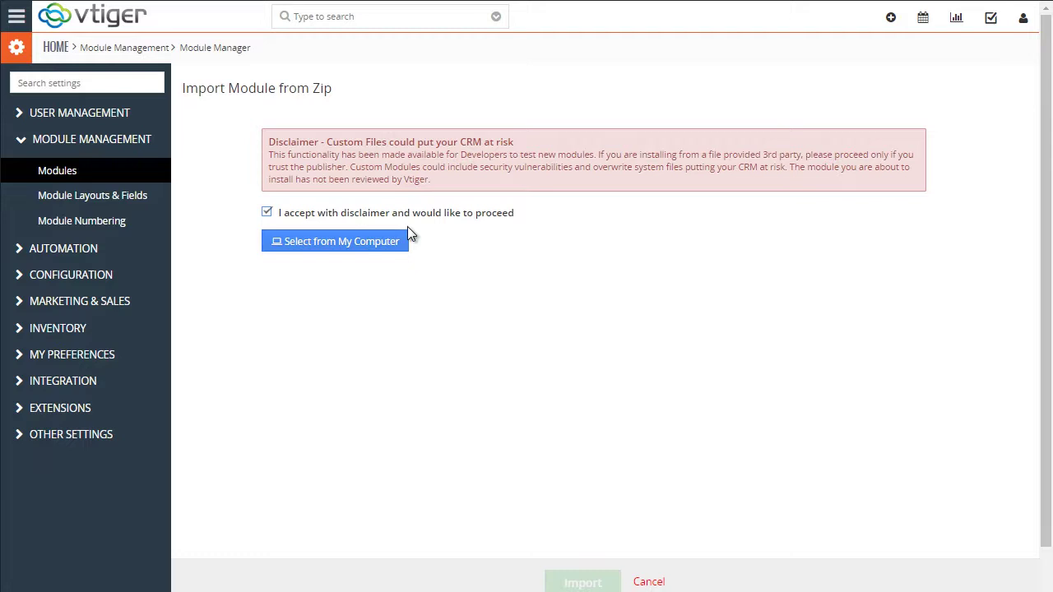
click(365, 244)
click(370, 194)
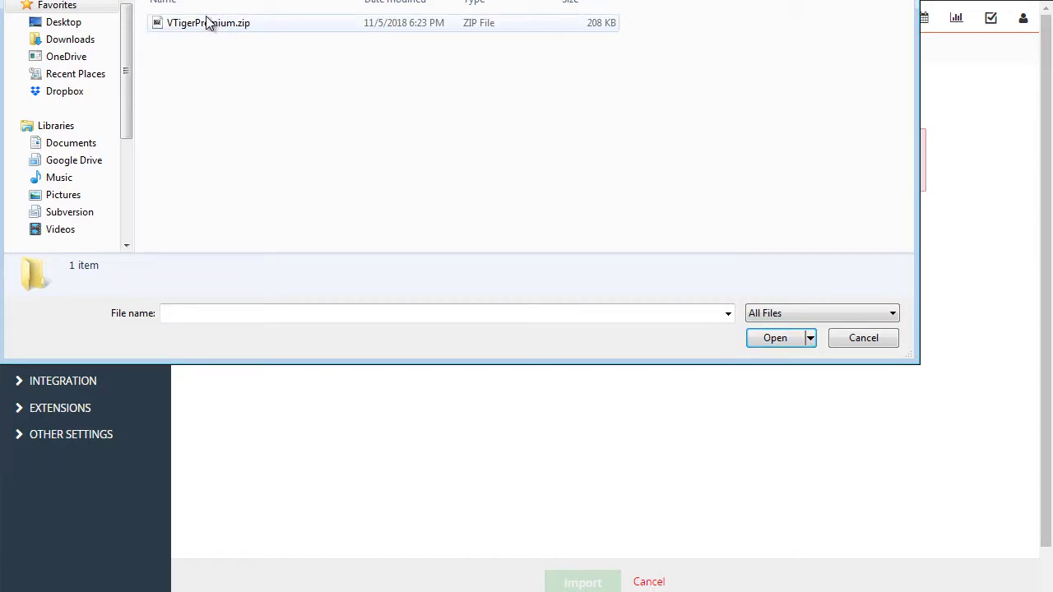
click(230, 32)
click(765, 338)
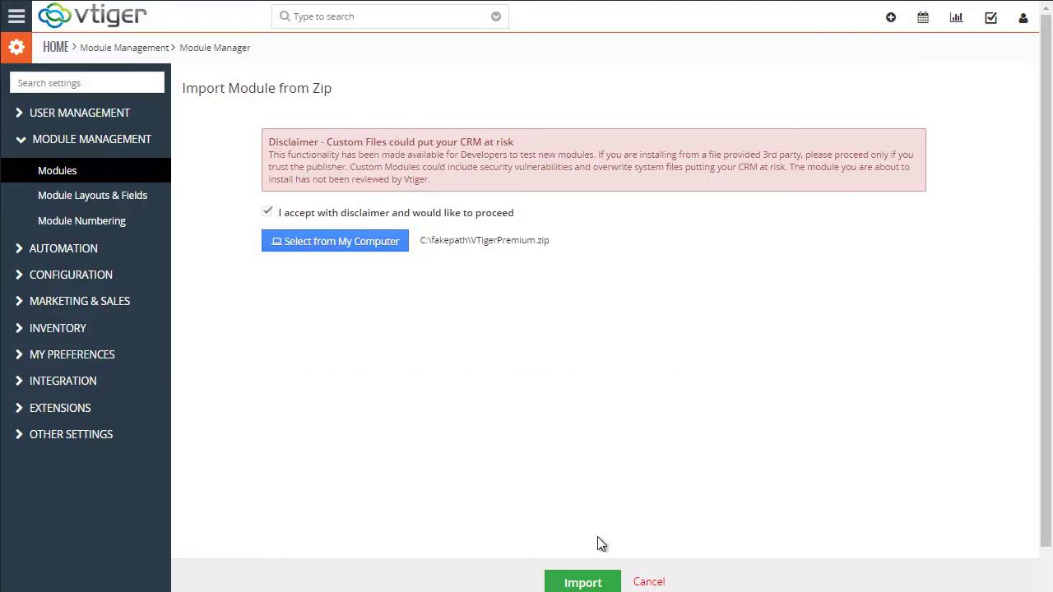
click(596, 582)
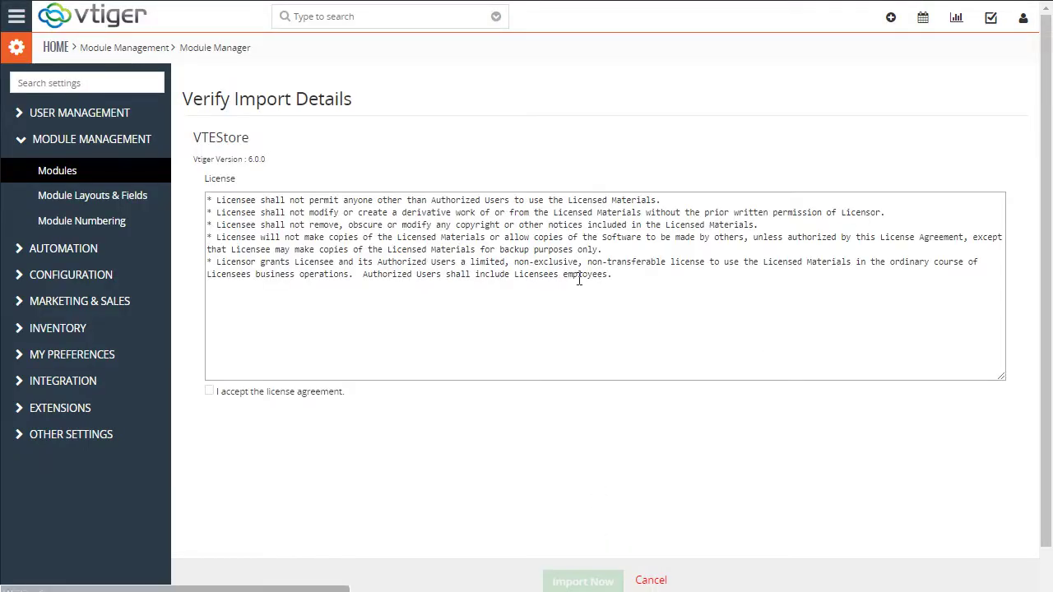
click(210, 391)
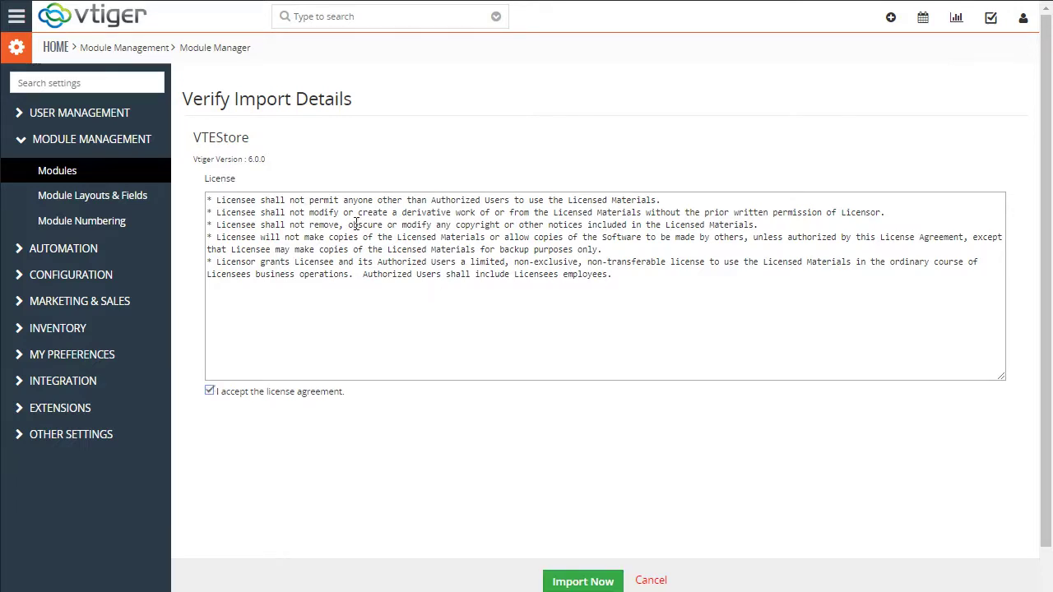
click(599, 581)
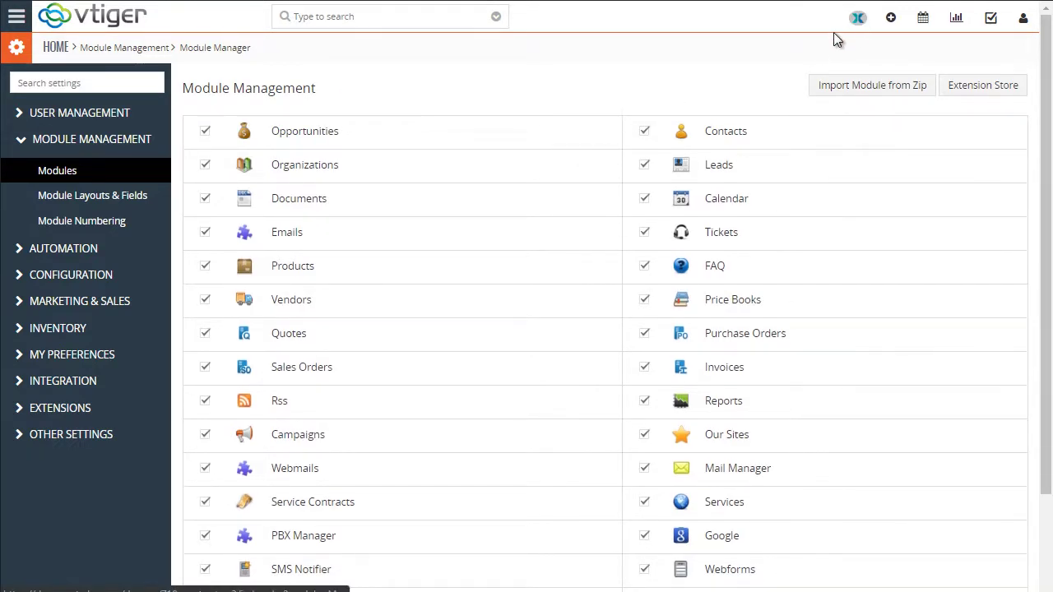
Resume the unfinished Extension Pack install and review its PHP Version and IonCube Loader requirements
click(857, 20)
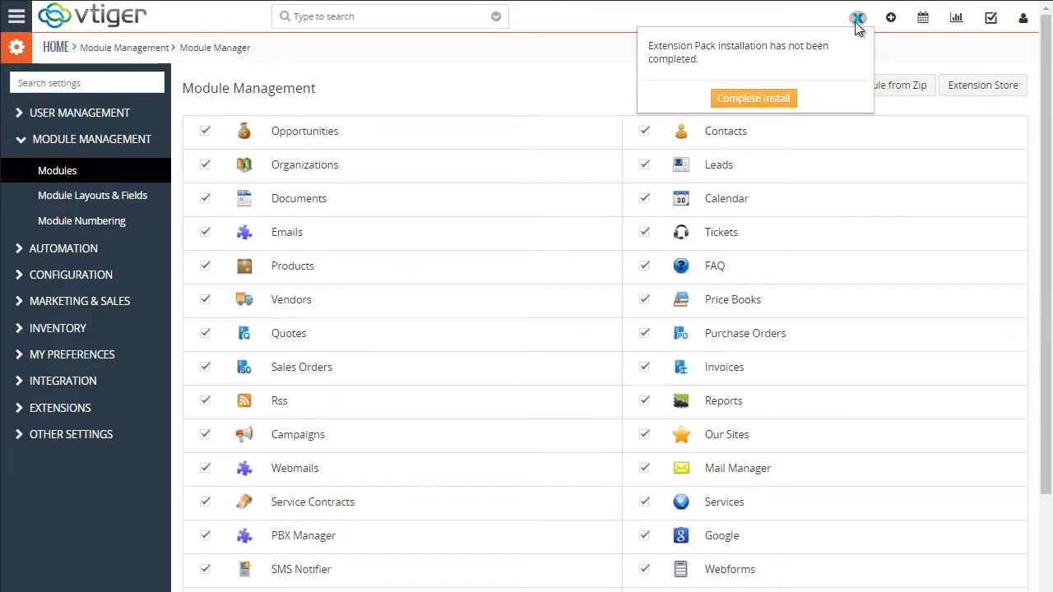
click(757, 101)
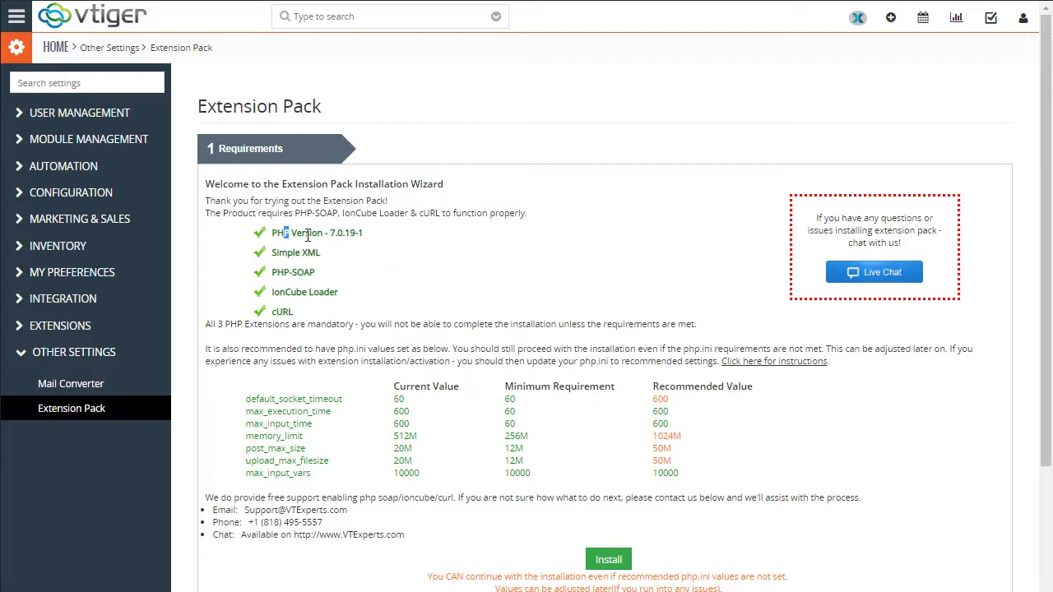
drag(307, 236, 349, 234)
drag(362, 213, 391, 215)
scroll(369, 236, down, 1)
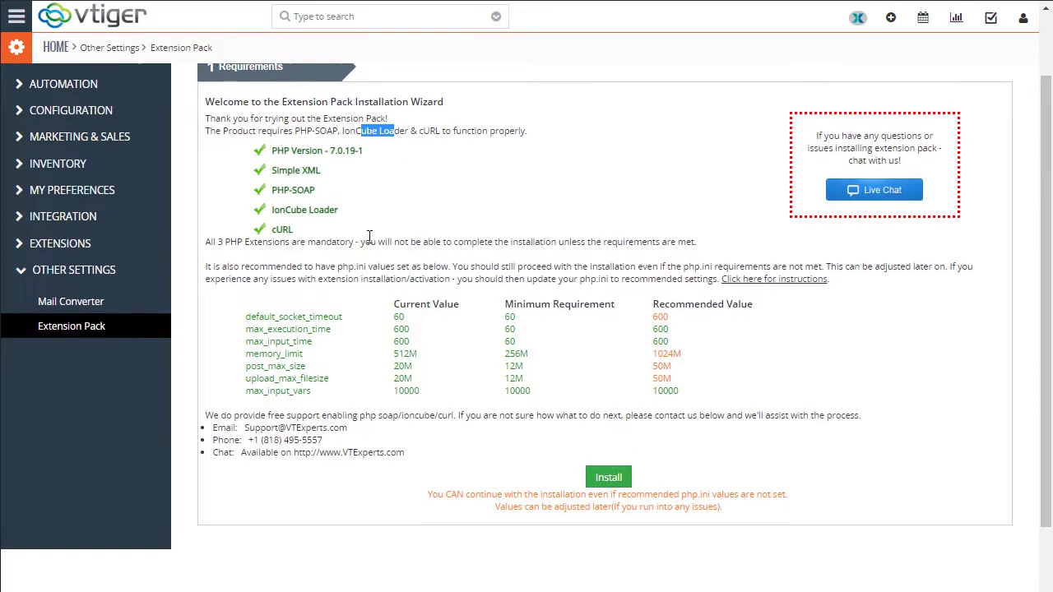
click(304, 171)
Install the Extension Pack, confirm the upgrade and close the success notice
click(609, 479)
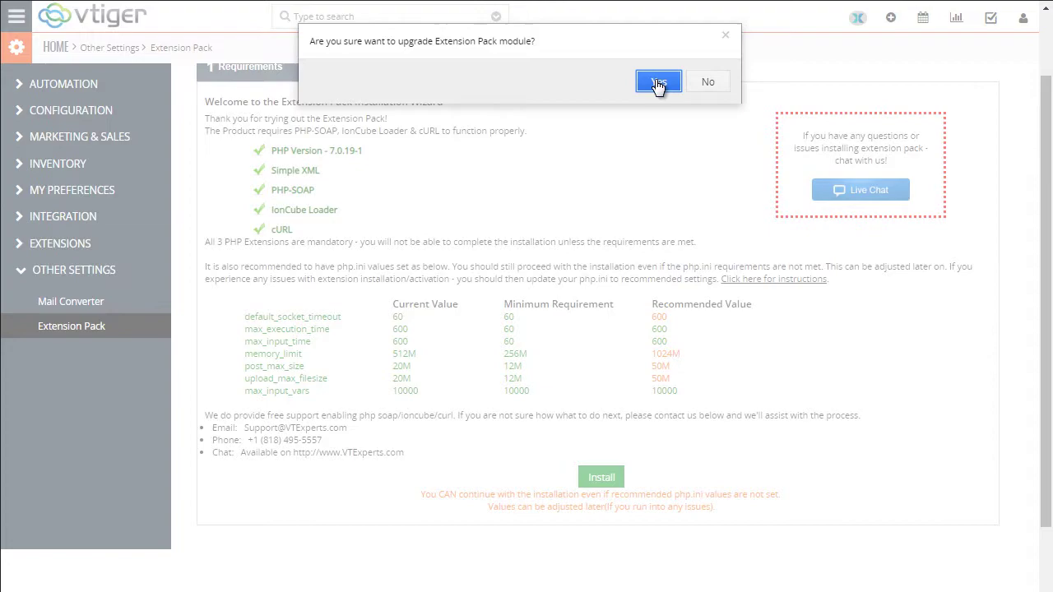
click(658, 82)
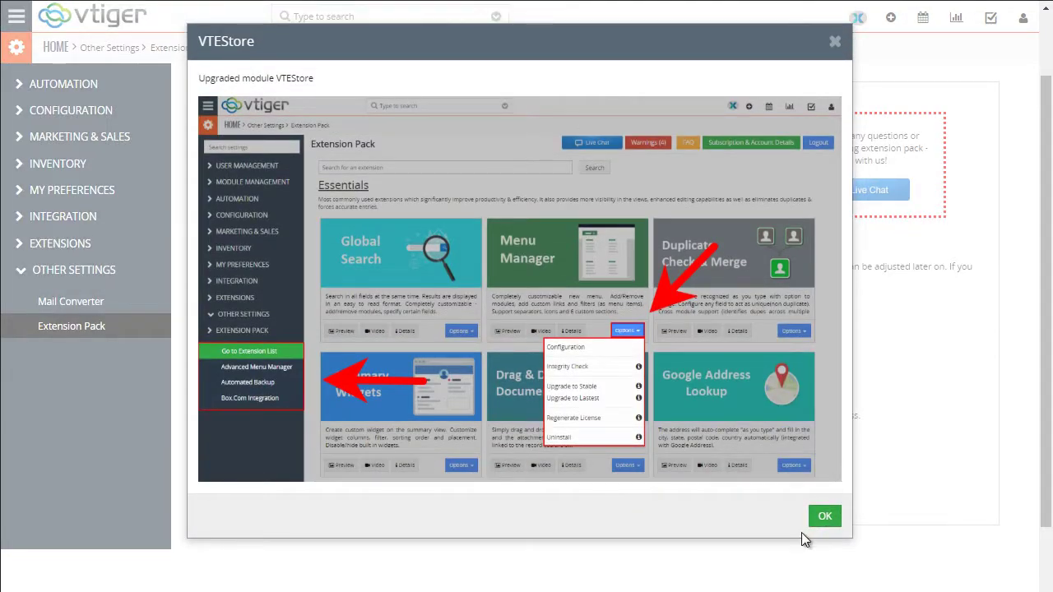
click(825, 517)
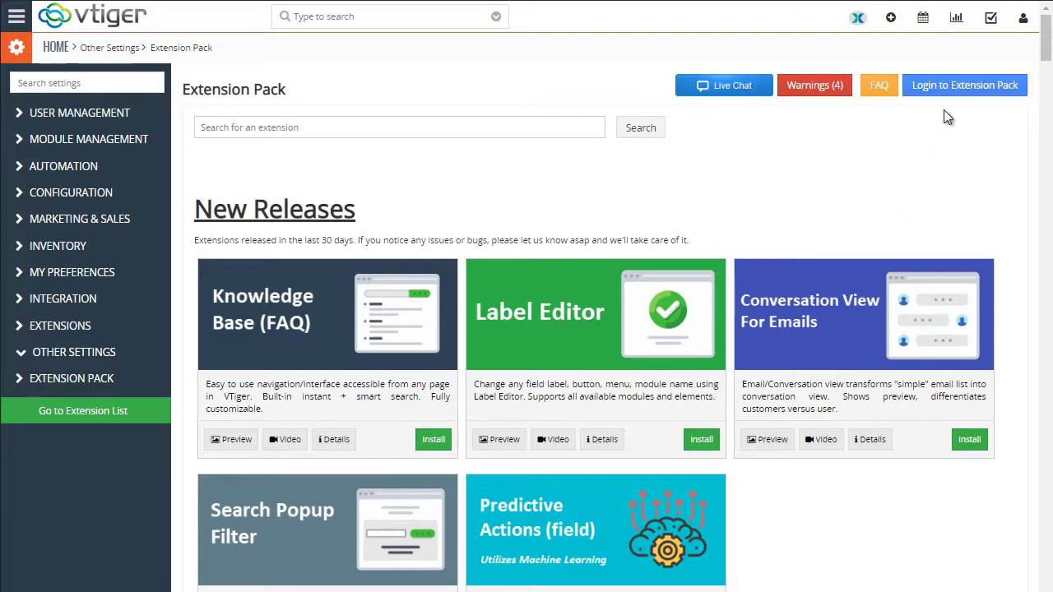
Register a new Extension Pack account with email, names, phone, company and login details
click(948, 89)
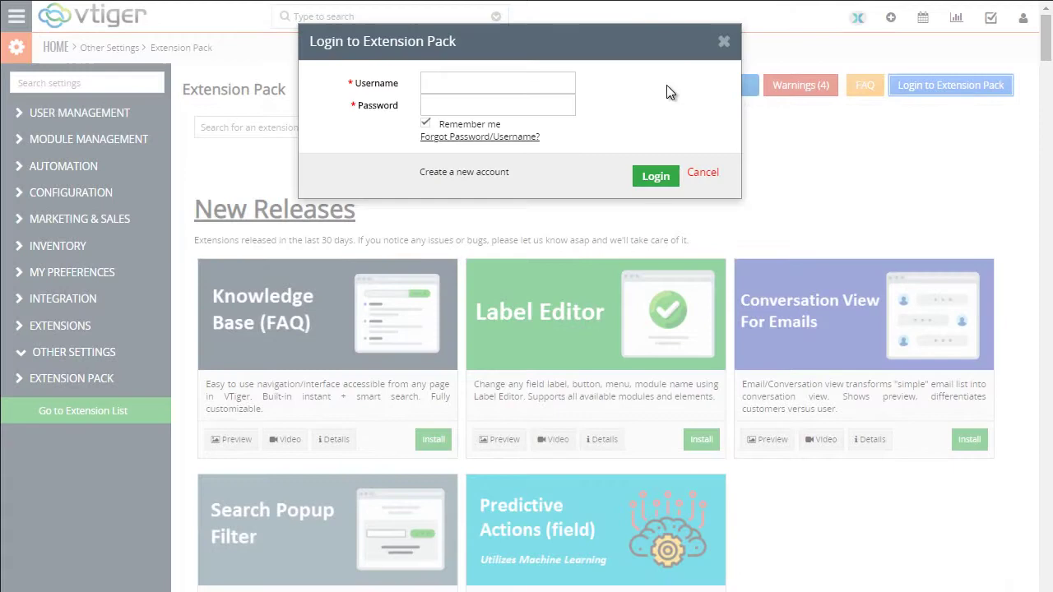
click(477, 174)
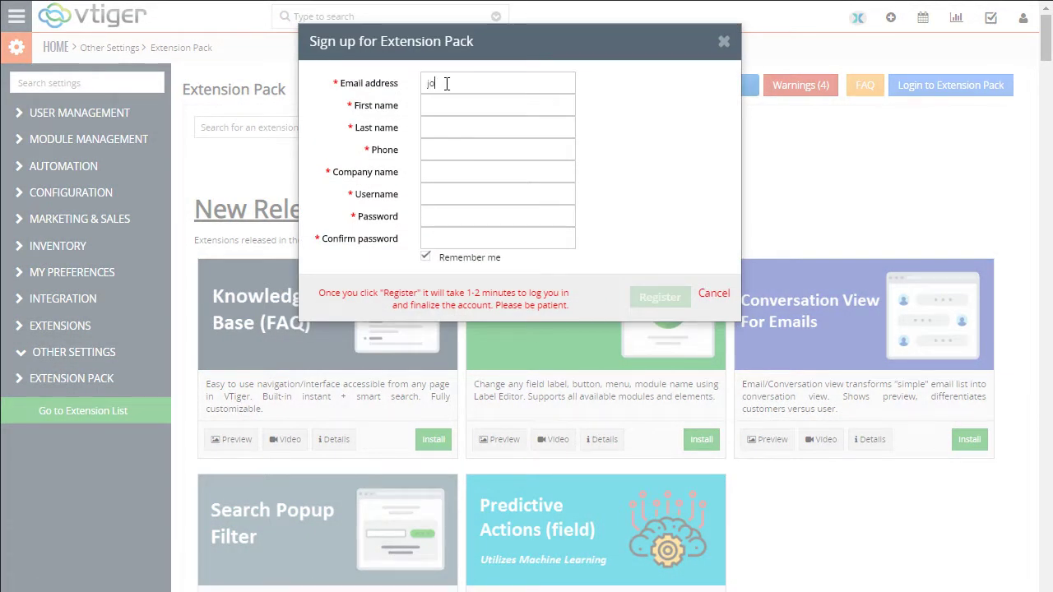
text(john@smith.com)
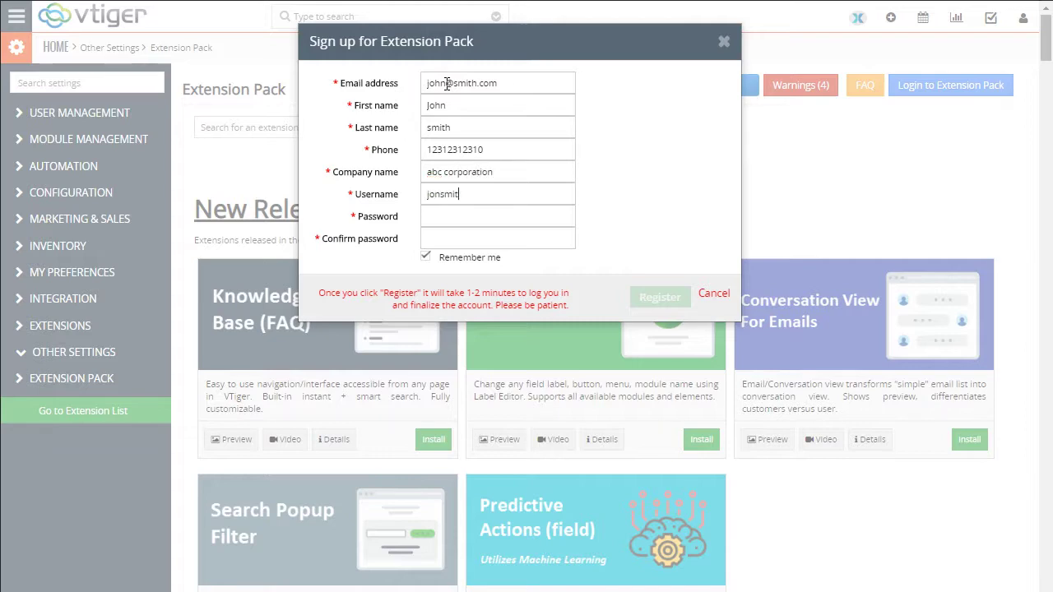
text(2)
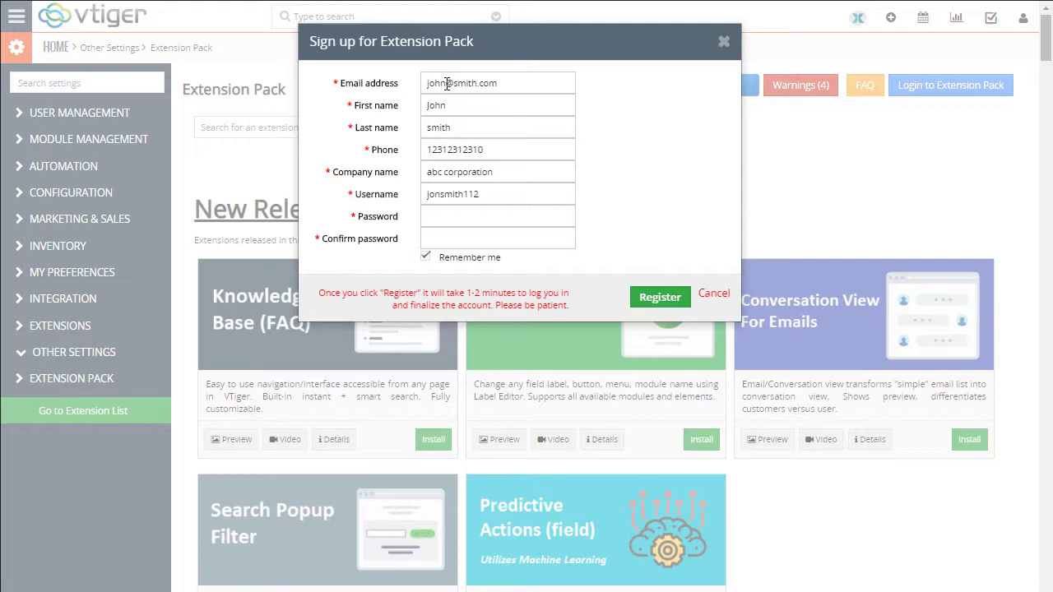
text(12345)
click(670, 298)
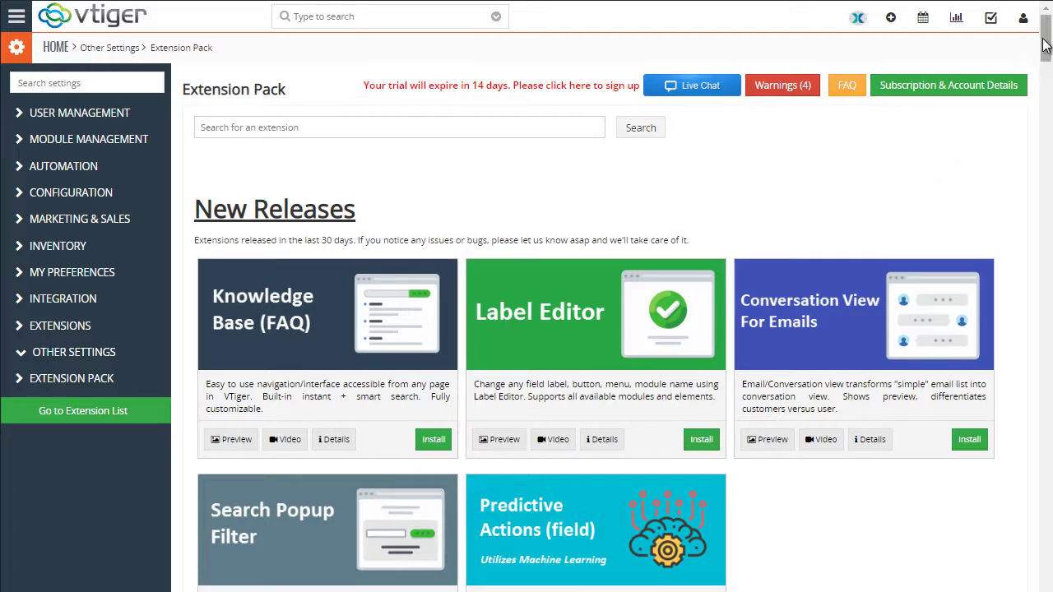
Preview the Customizable Headers extension and browse to its invoice custom headers screenshot
drag(1045, 51, 1042, 94)
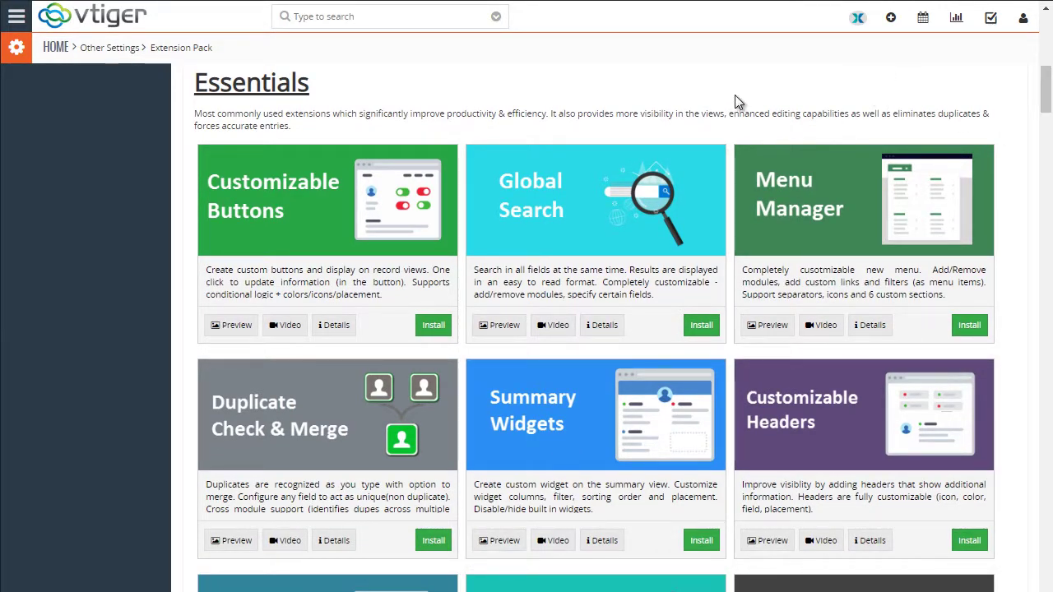
scroll(765, 107, down, 1)
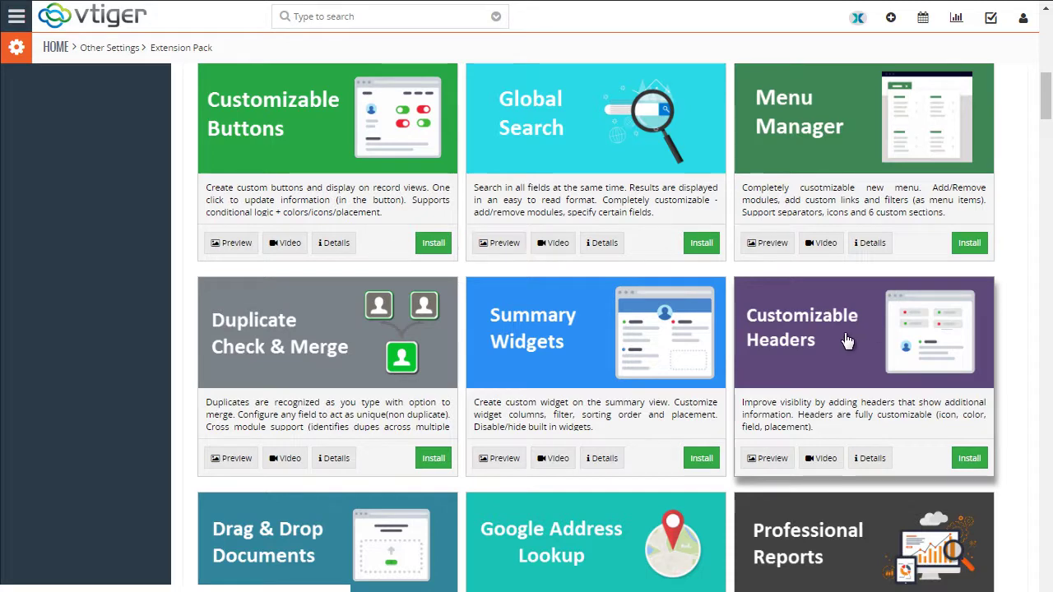
click(749, 462)
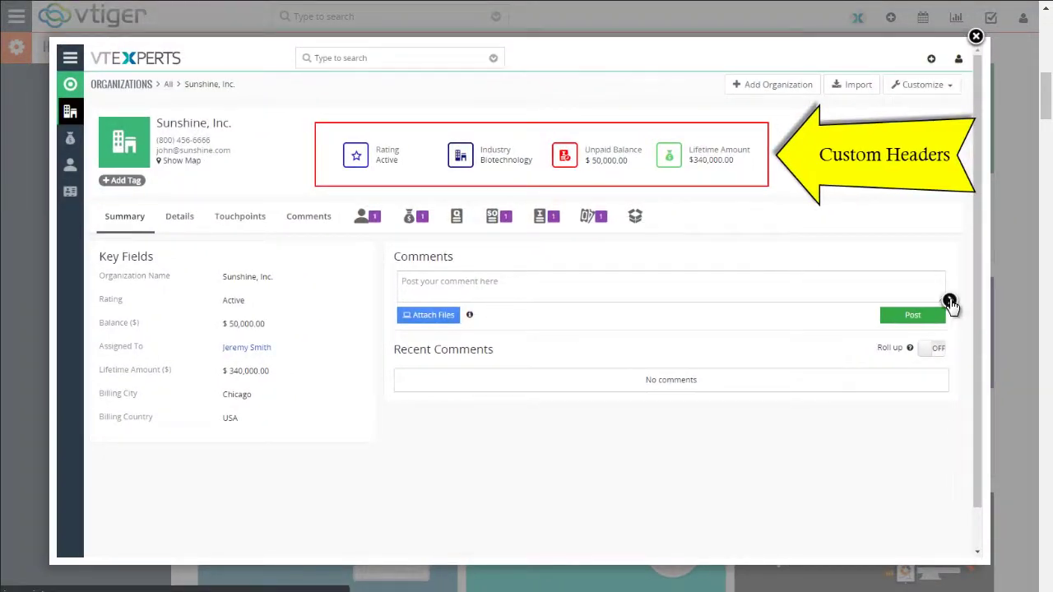
click(949, 306)
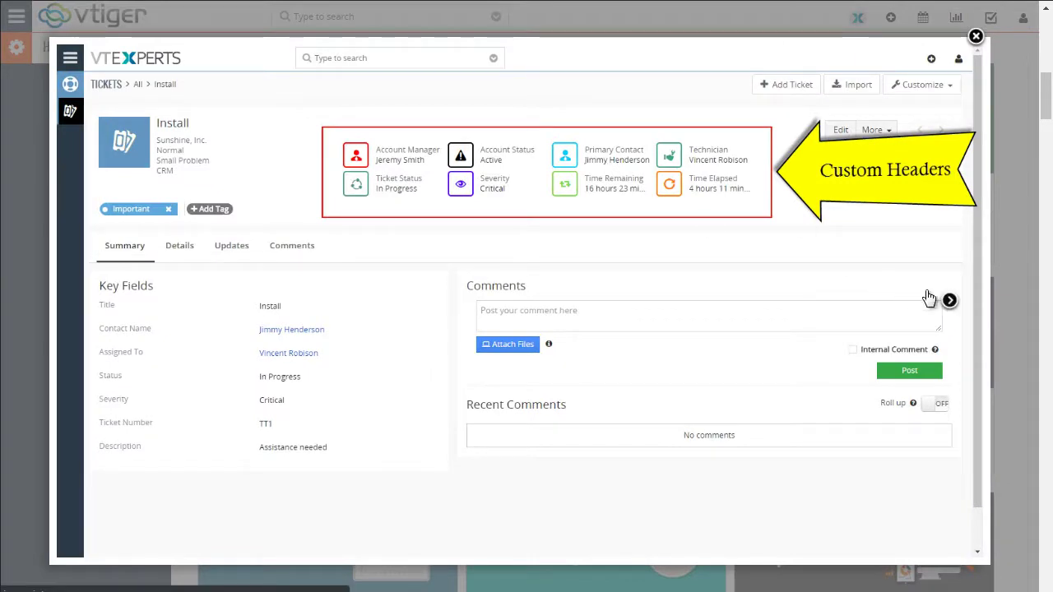
click(949, 305)
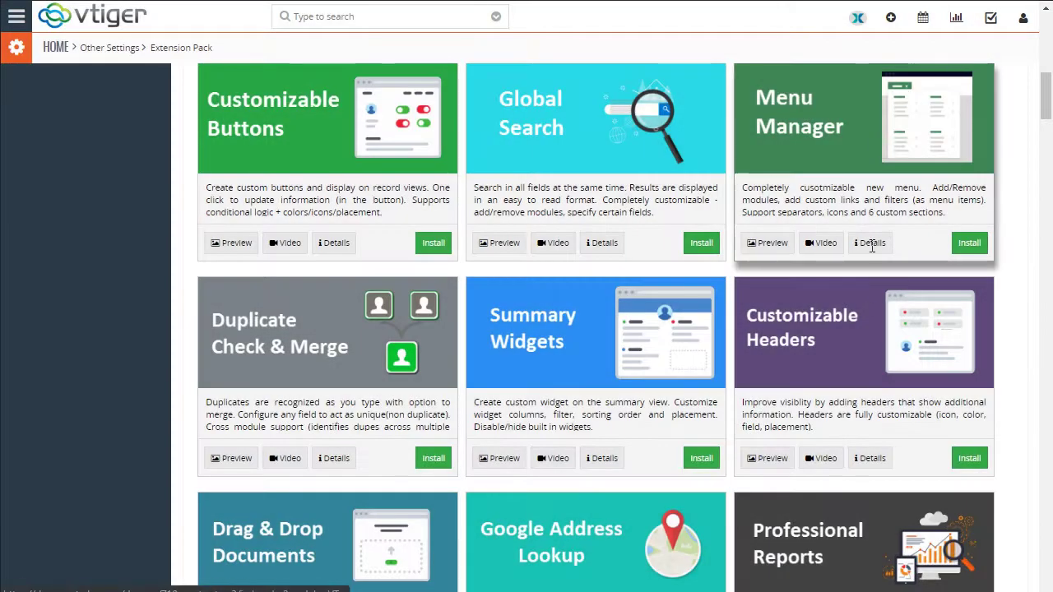
Open the Customizable Headers details and review its Features, Live Demo and Documentation tabs
click(853, 327)
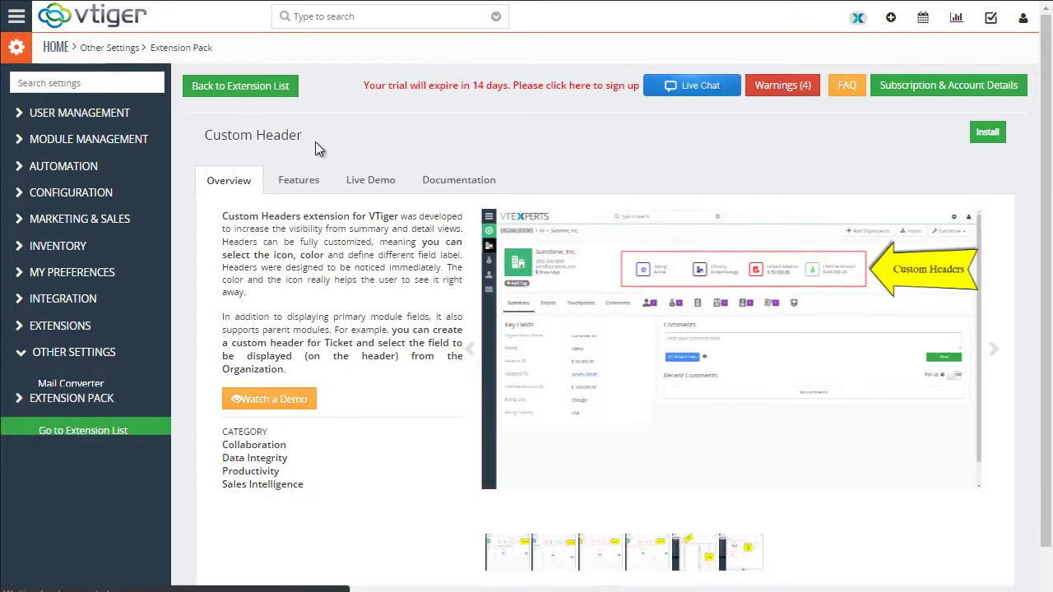
click(303, 190)
click(371, 189)
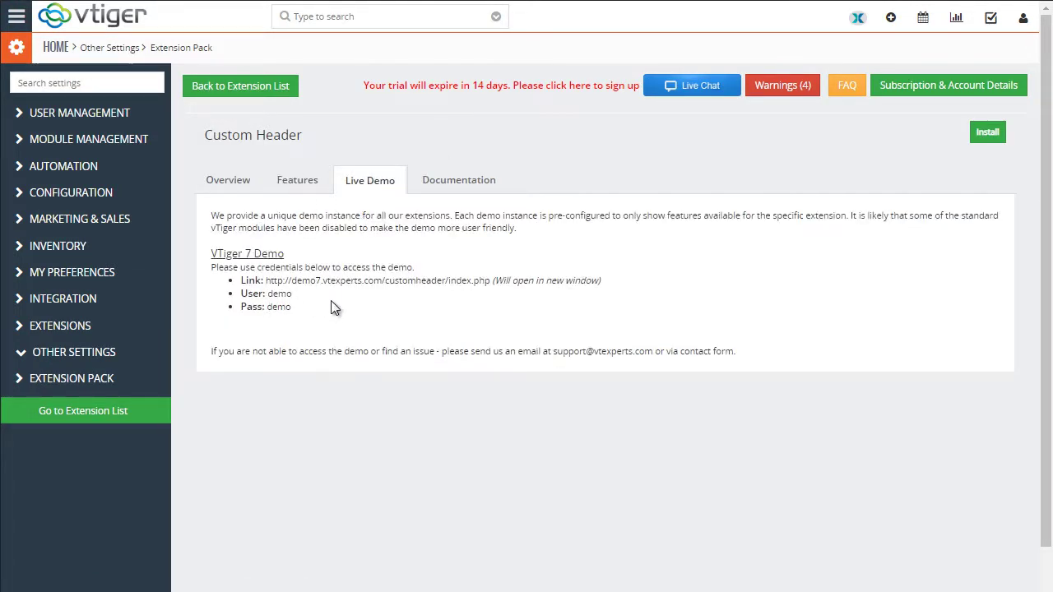
click(432, 180)
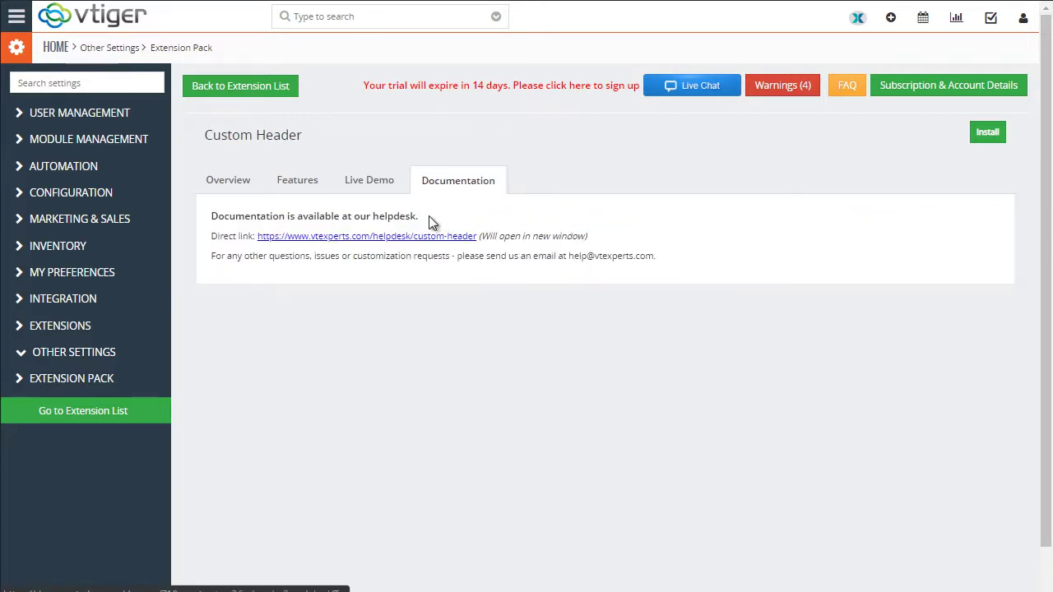
Install the Customizable Headers extension from the full extension list
click(240, 85)
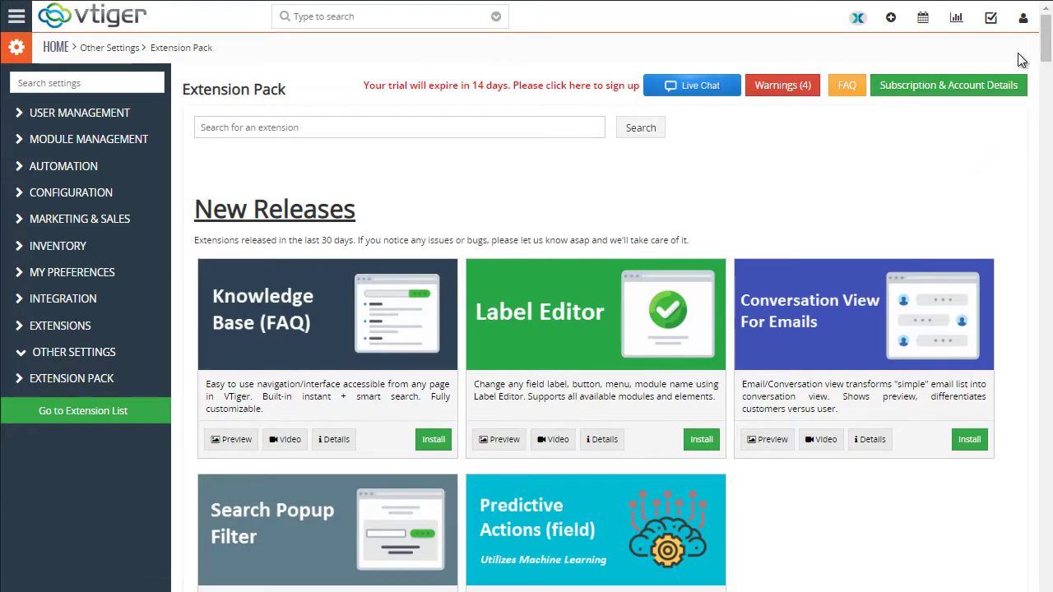
drag(1045, 60, 1043, 123)
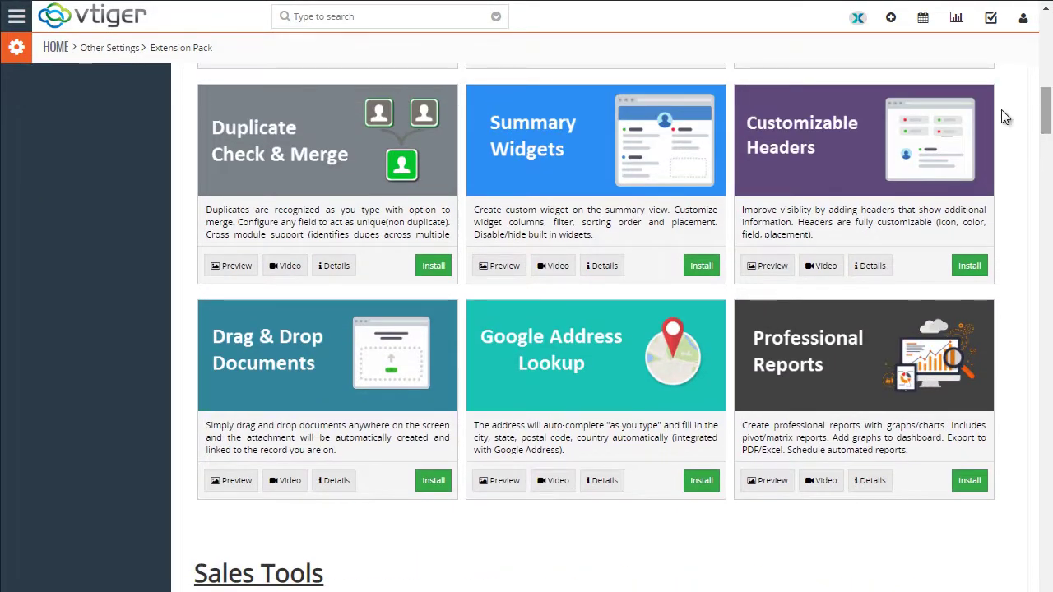
click(968, 265)
click(642, 81)
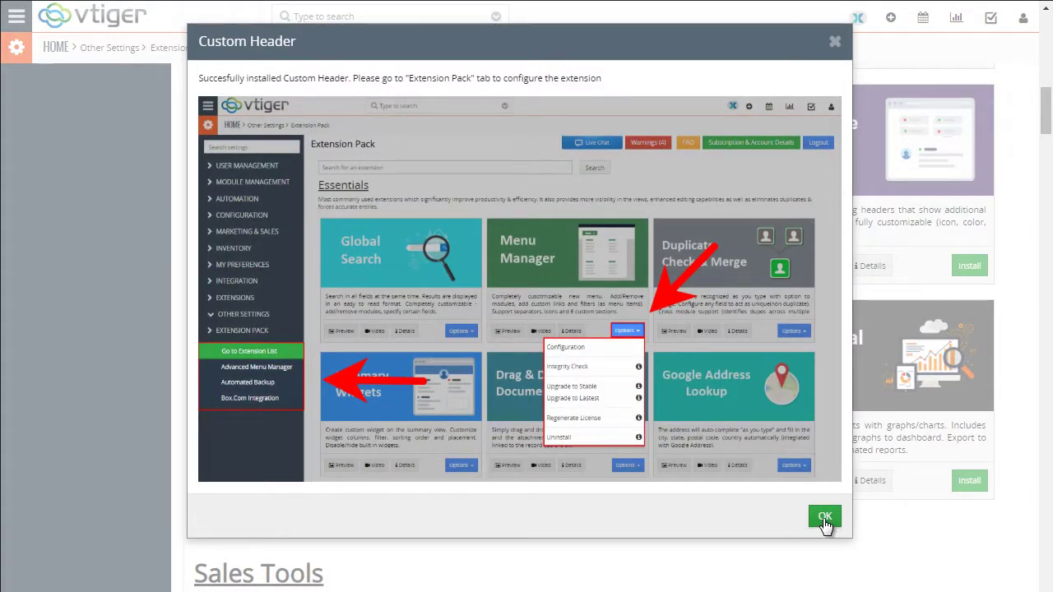
click(827, 520)
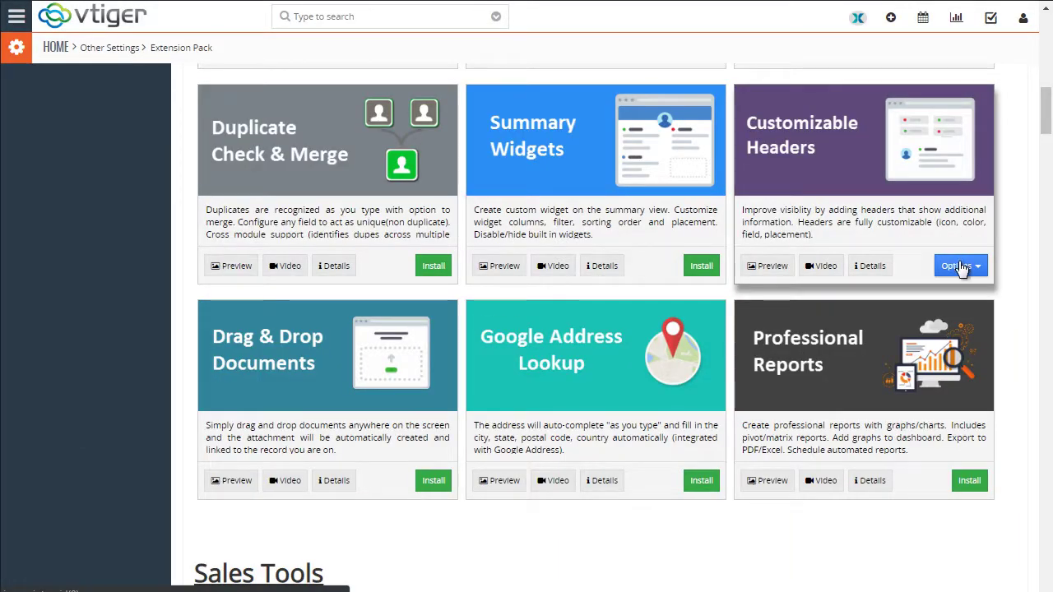
Run the extension's integrity check, confirming tables, permissions and files are all OK
click(959, 265)
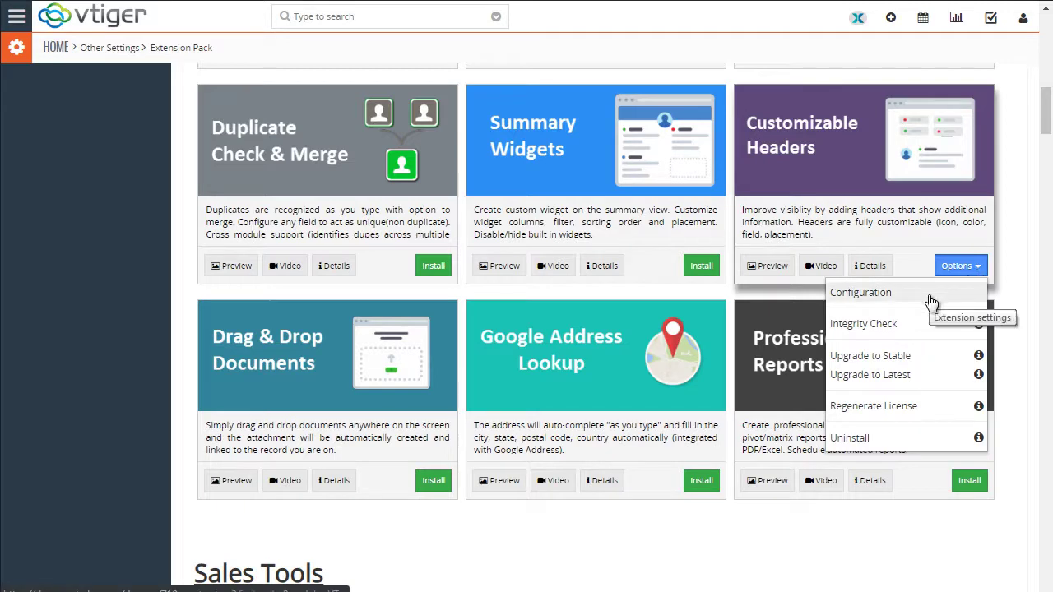
click(896, 324)
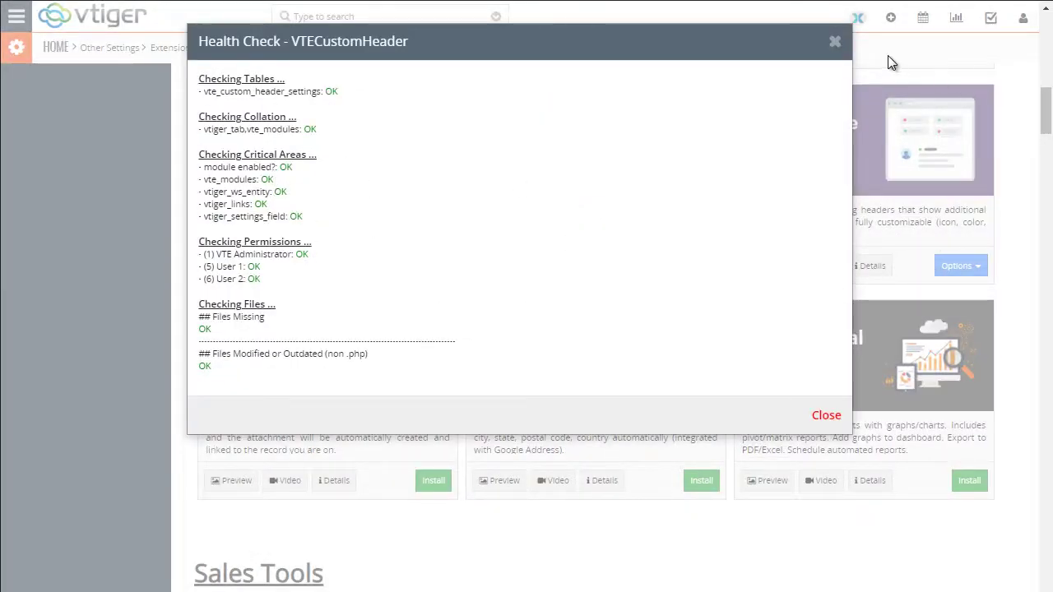
click(836, 46)
click(961, 266)
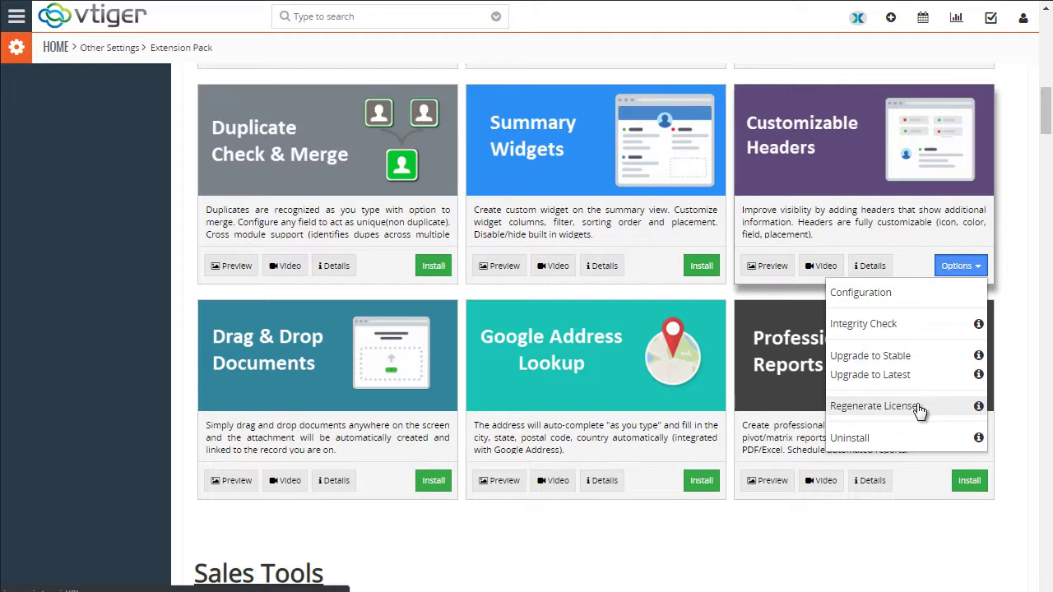
Start a new custom header for the Opportunities module titled Organization
click(874, 294)
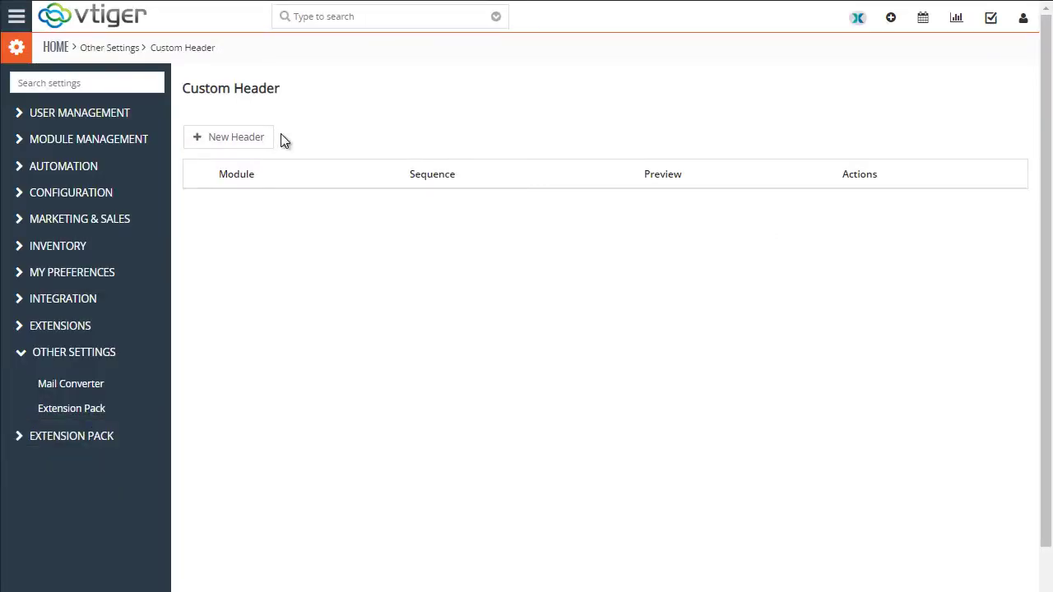
click(270, 138)
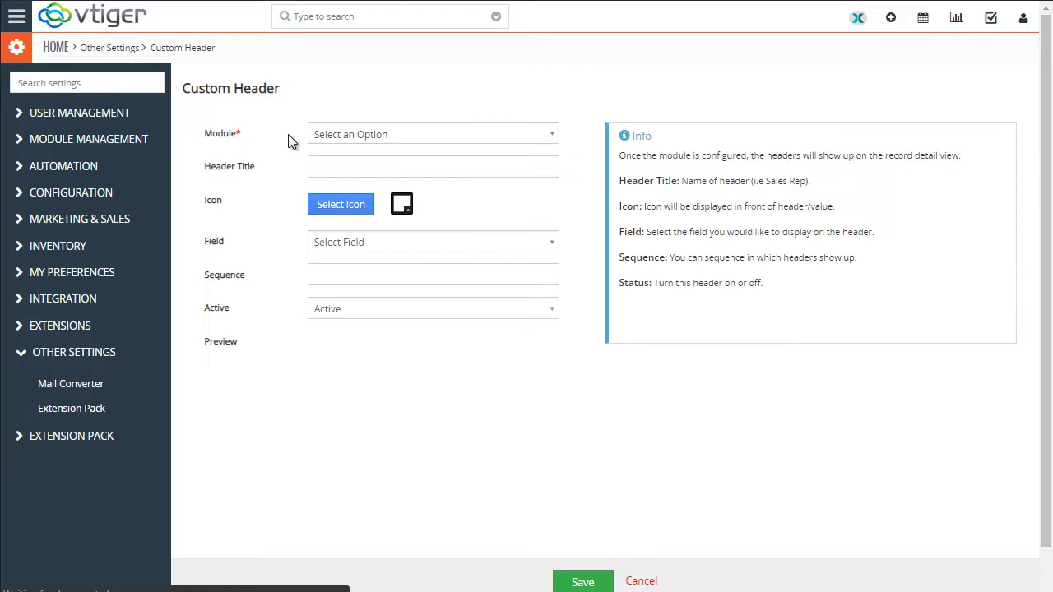
click(370, 135)
click(376, 195)
click(337, 168)
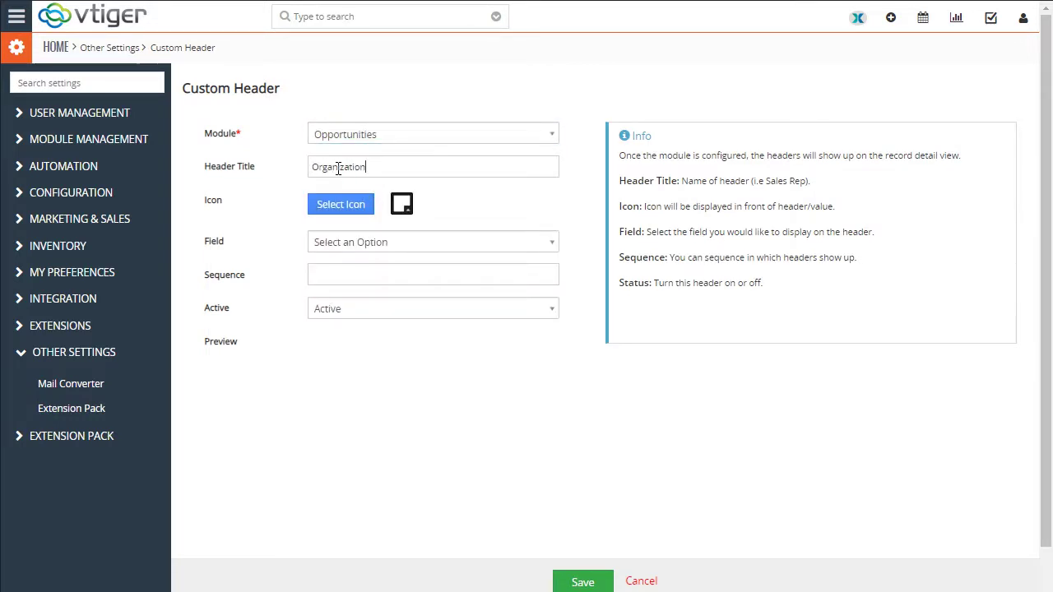
Give the header a blue icon and the Organization Name field, then save it
click(350, 211)
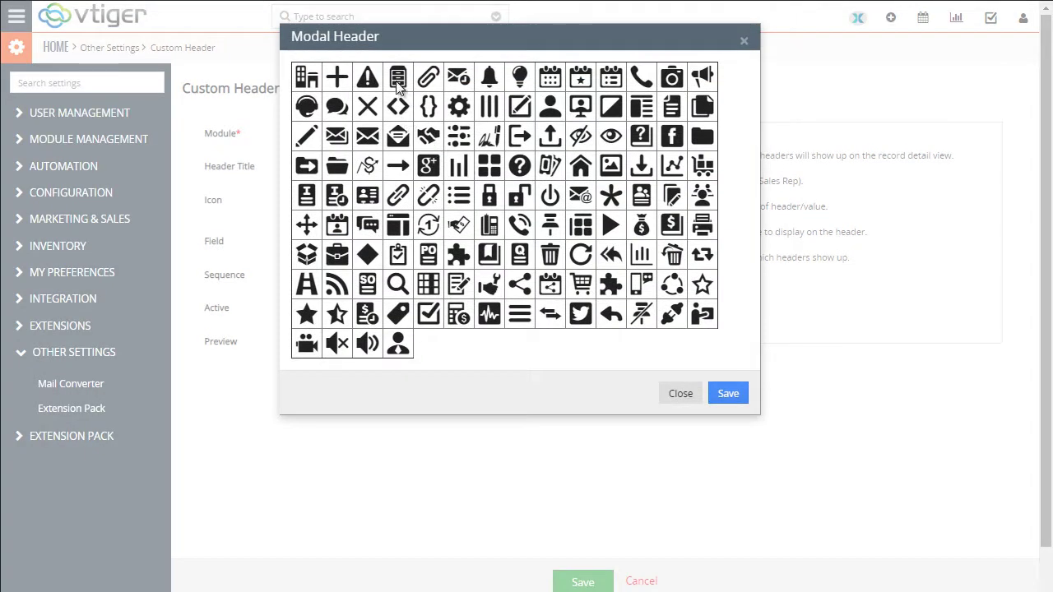
click(399, 82)
click(728, 394)
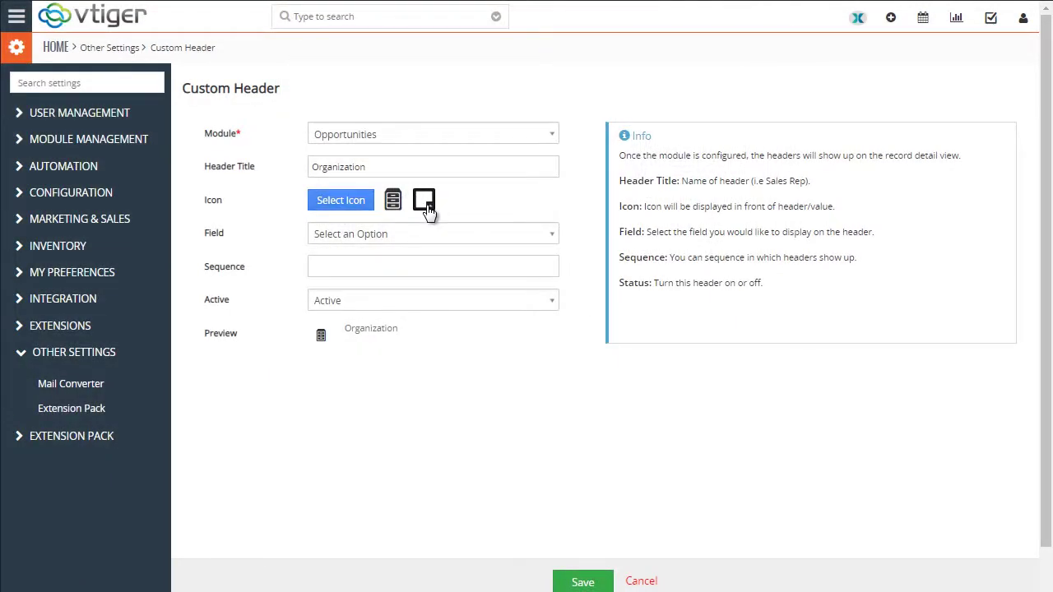
click(425, 202)
click(510, 239)
click(382, 231)
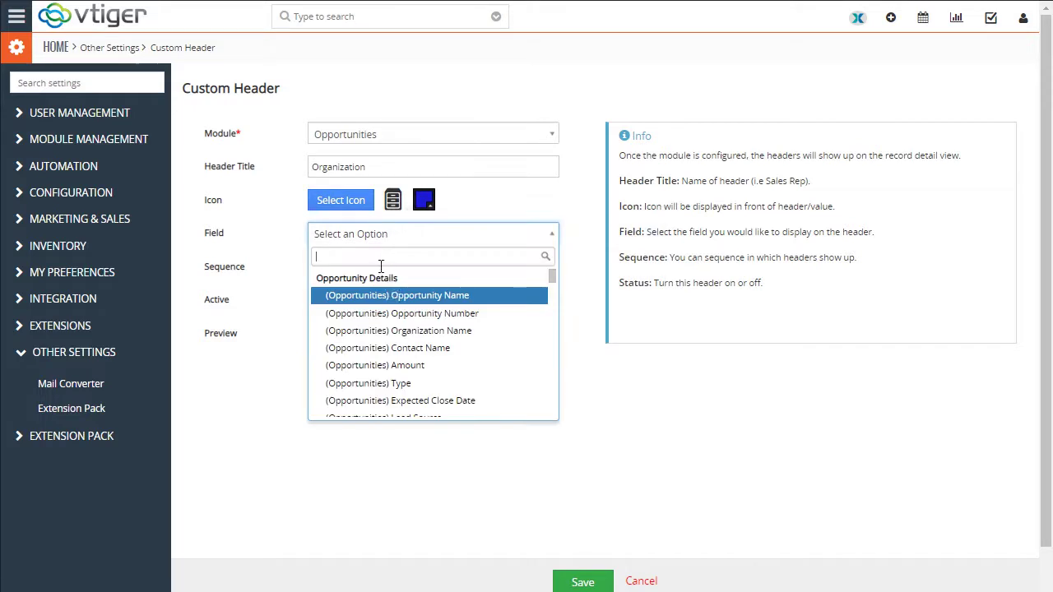
click(459, 330)
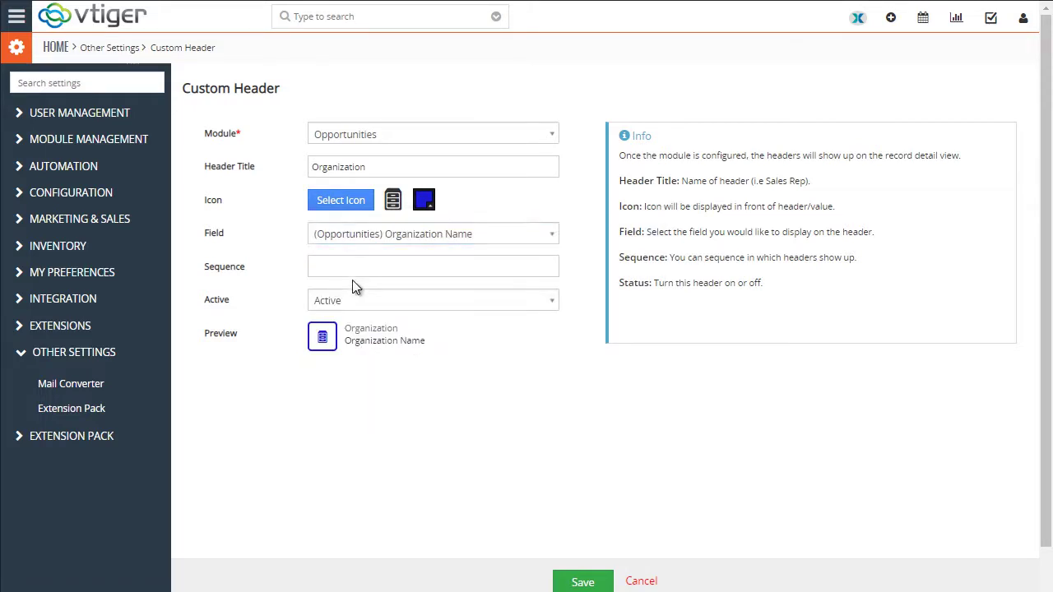
click(595, 580)
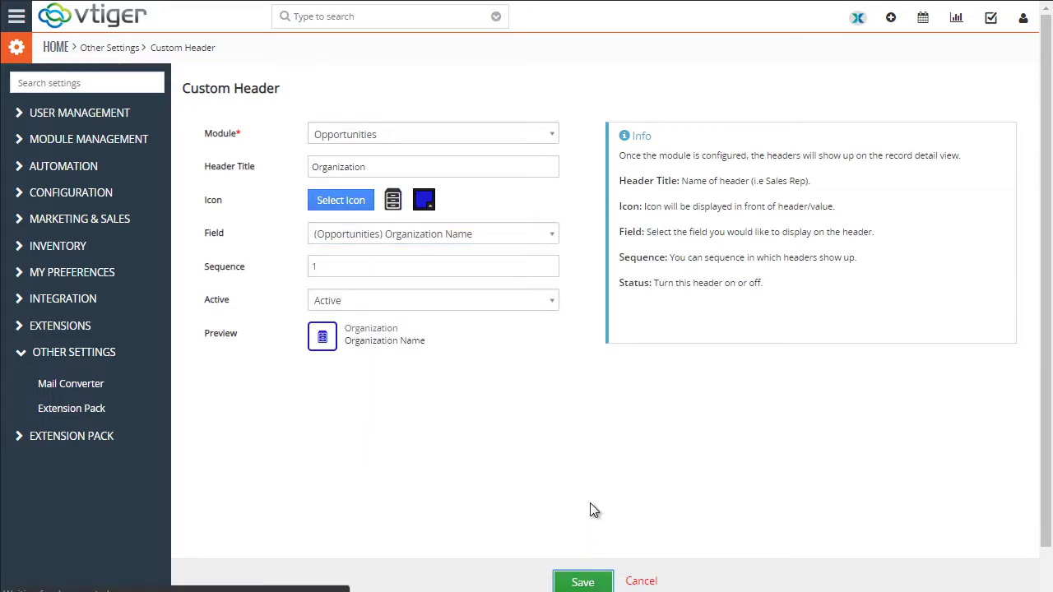
Open the Sample Opportunity record to check its Organization header reading ABC Company
click(16, 17)
mouse_move(58, 82)
mouse_move(124, 110)
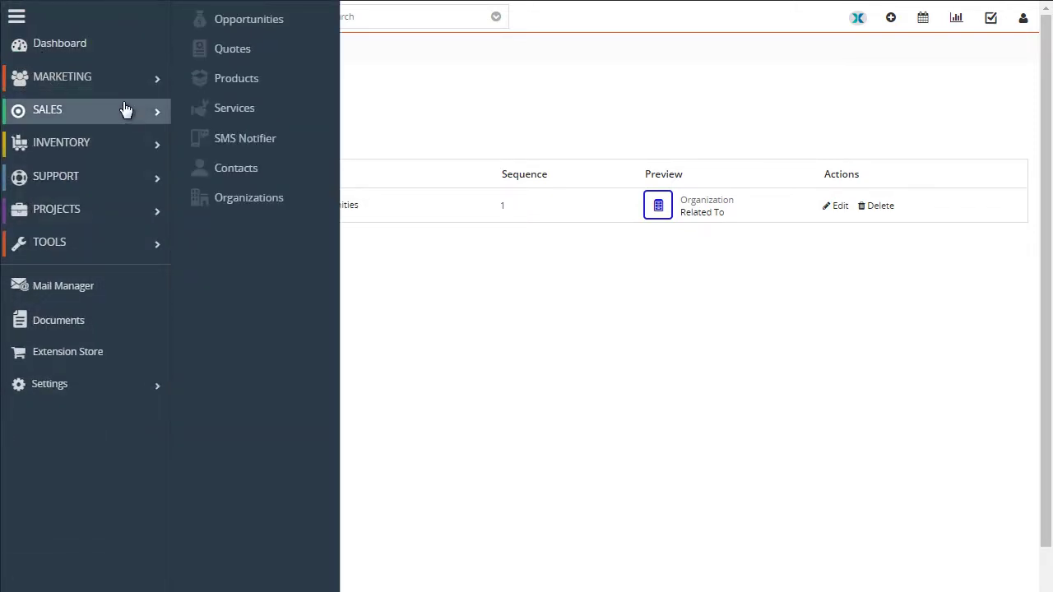
click(230, 16)
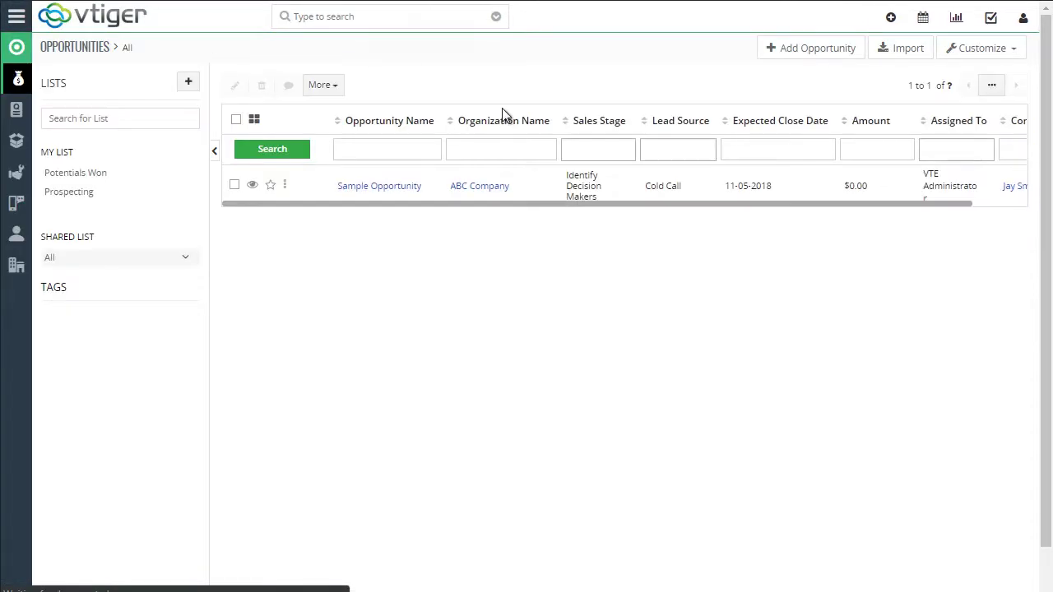
click(389, 188)
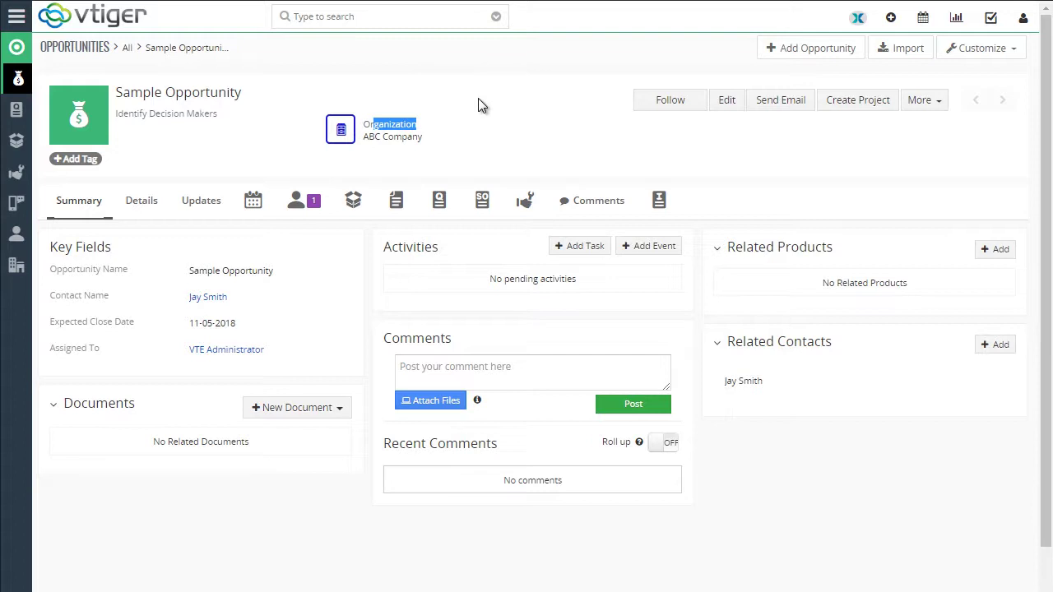
click(857, 22)
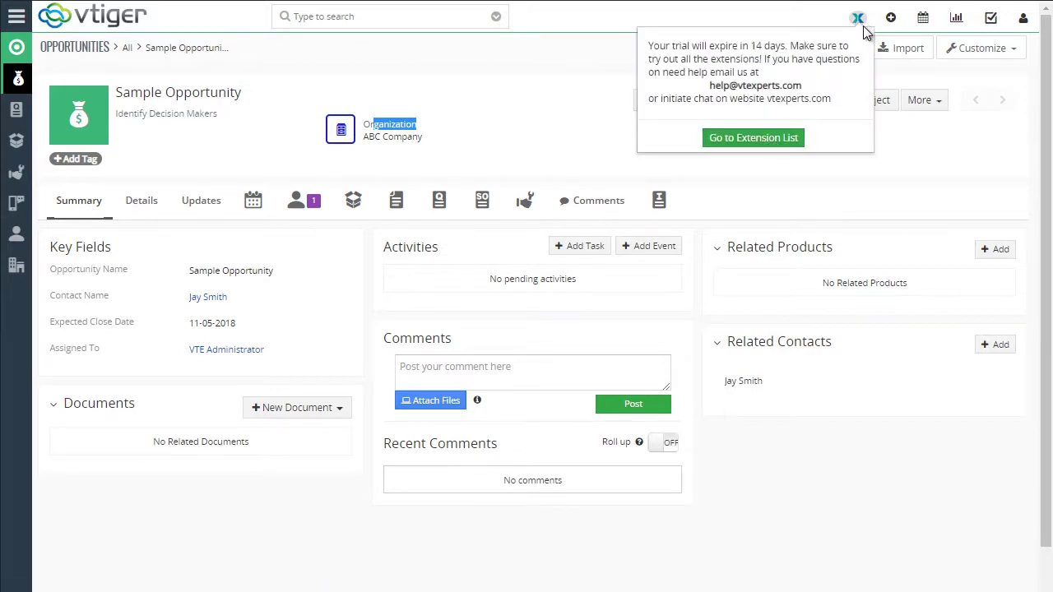
Go to the CRM Settings home through the main app menu
click(17, 15)
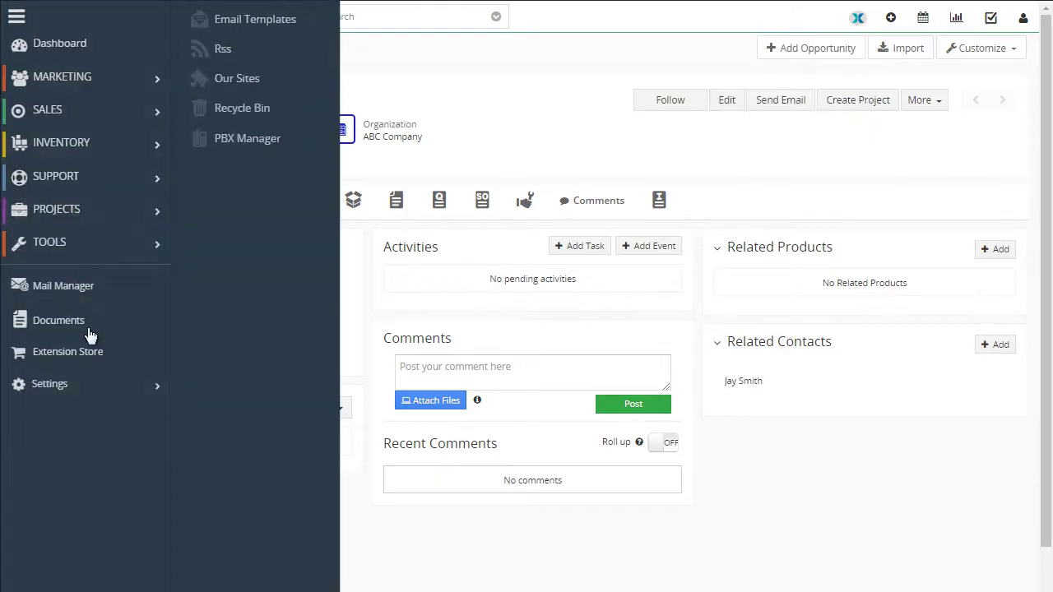
mouse_move(89, 386)
click(224, 393)
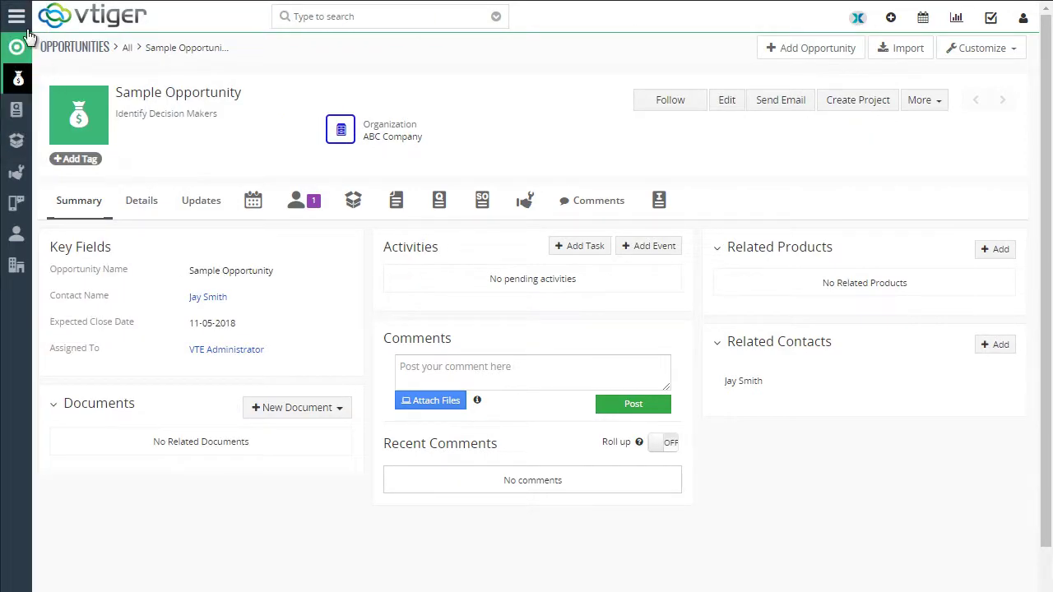
click(17, 16)
mouse_move(123, 383)
click(207, 390)
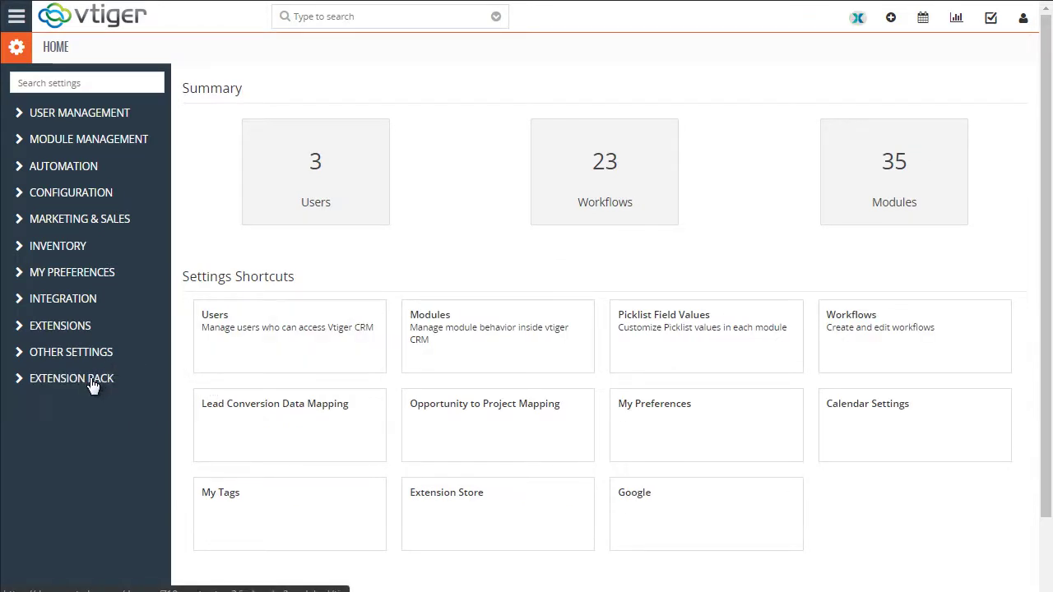
Expand Extension Pack in the settings sidebar and review its Warnings (4) report showing 0 errors
click(90, 382)
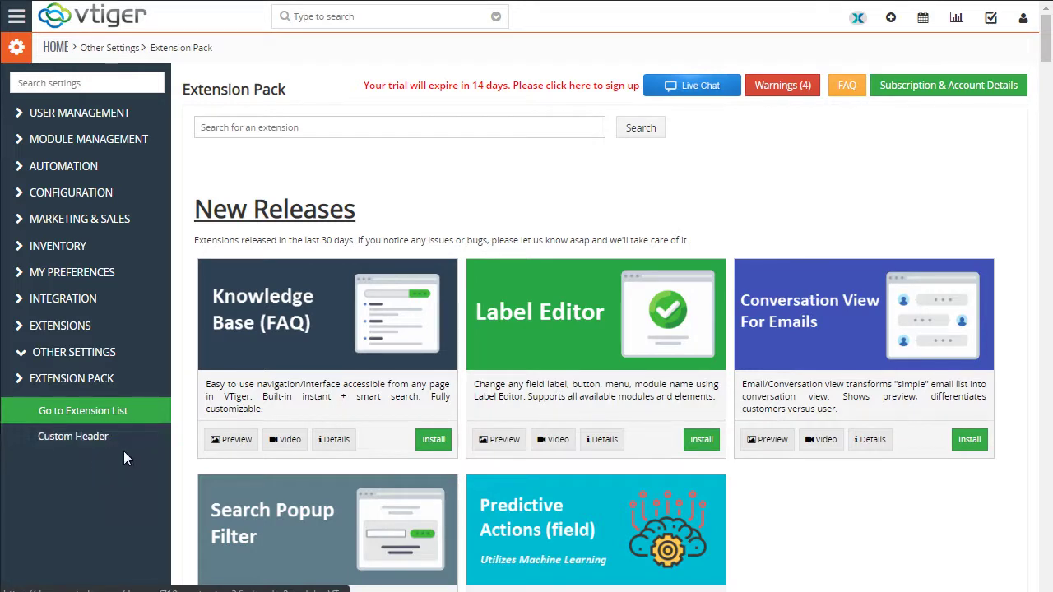
scroll(118, 442, down, 1)
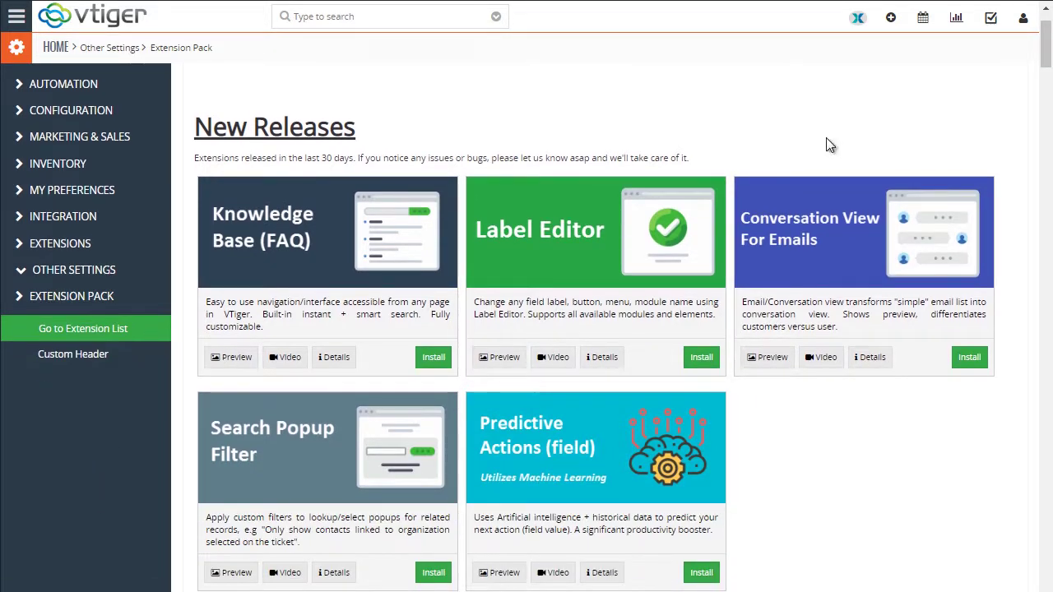
scroll(140, 296, up, 1)
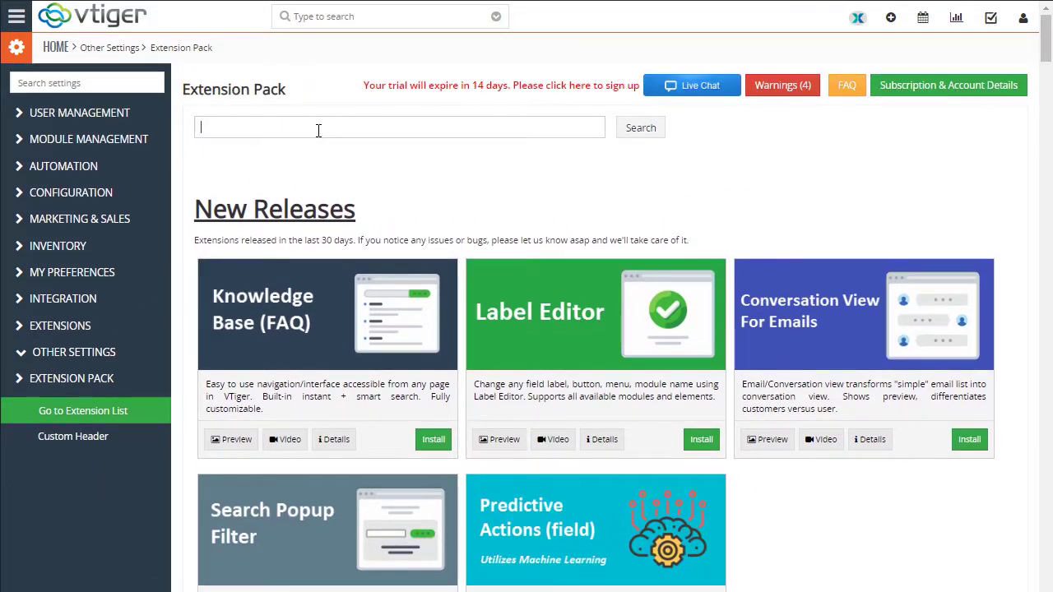
click(788, 85)
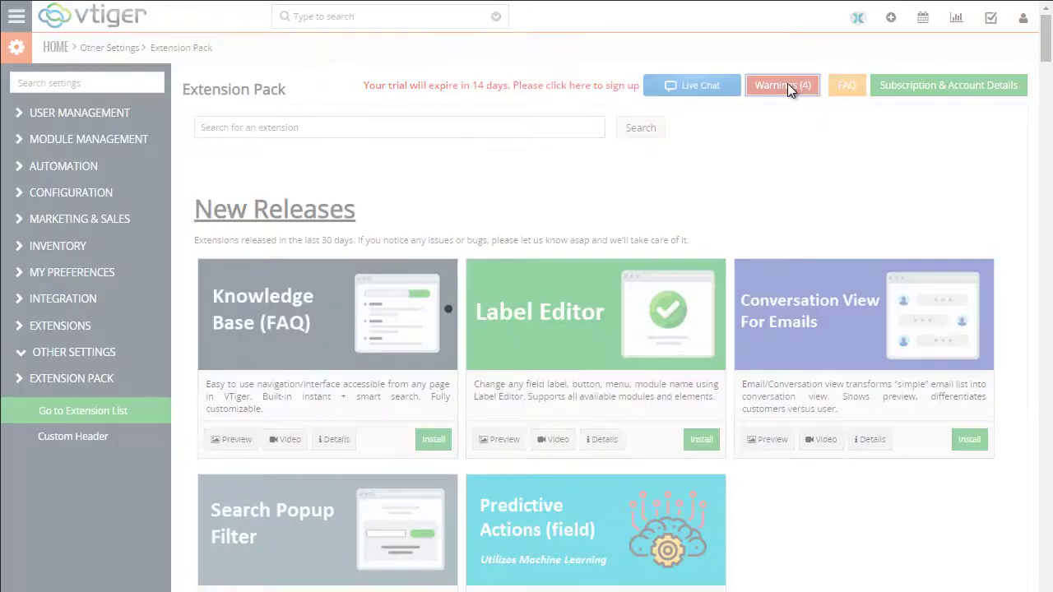
scroll(541, 370, down, 2)
scroll(541, 369, up, 2)
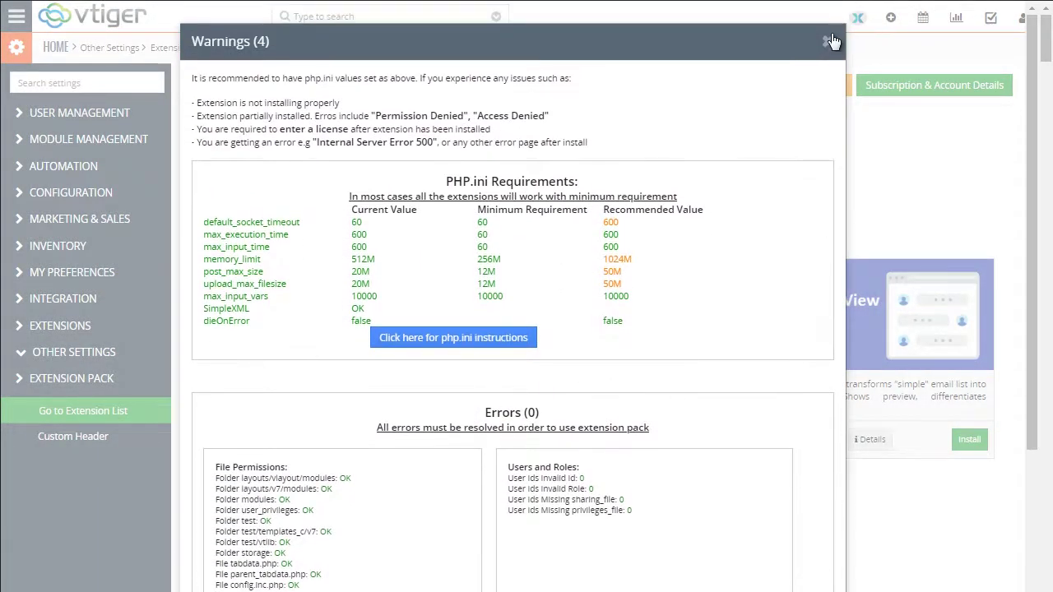
click(828, 36)
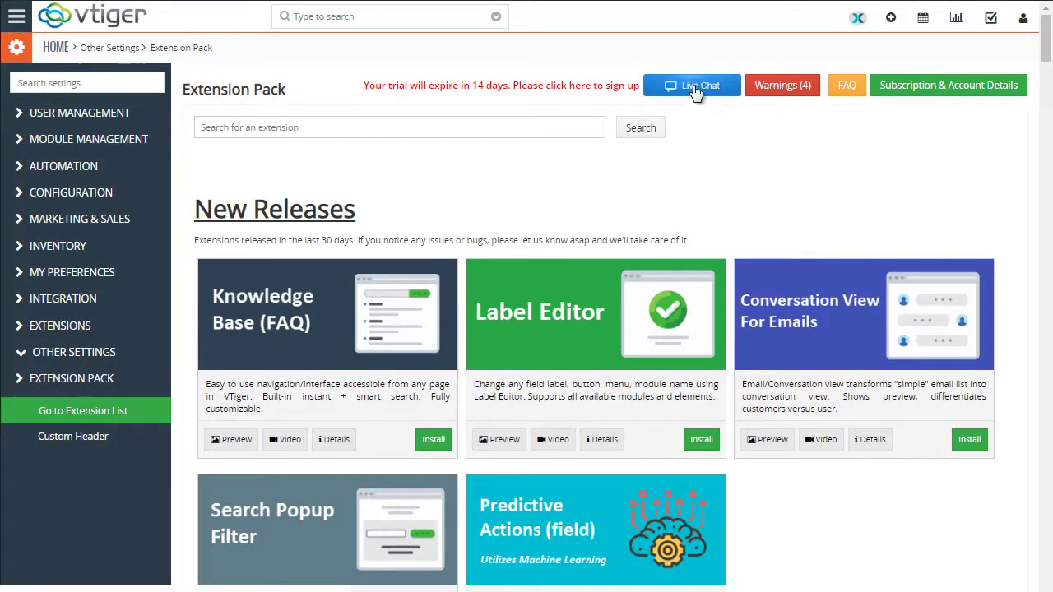